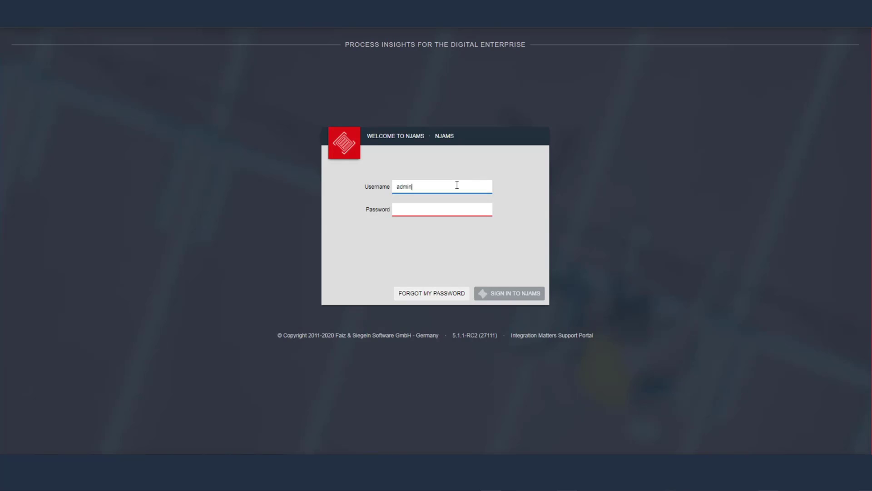
Sign in to nJAMS with the administrator username and password
type("admin")
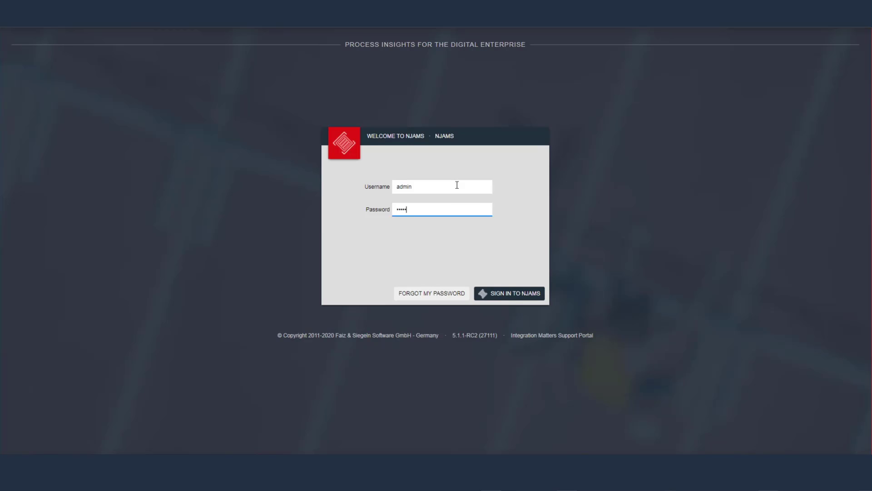
key("Return")
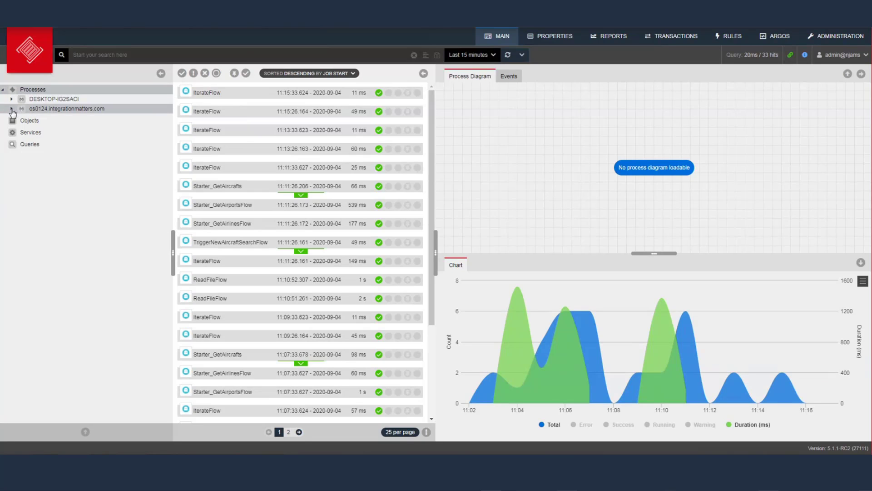
Expand os0124.integrationmatters.com and both FlightAwareServiceStandalone nodes to list their flows
left_click(12, 109)
left_click(20, 118)
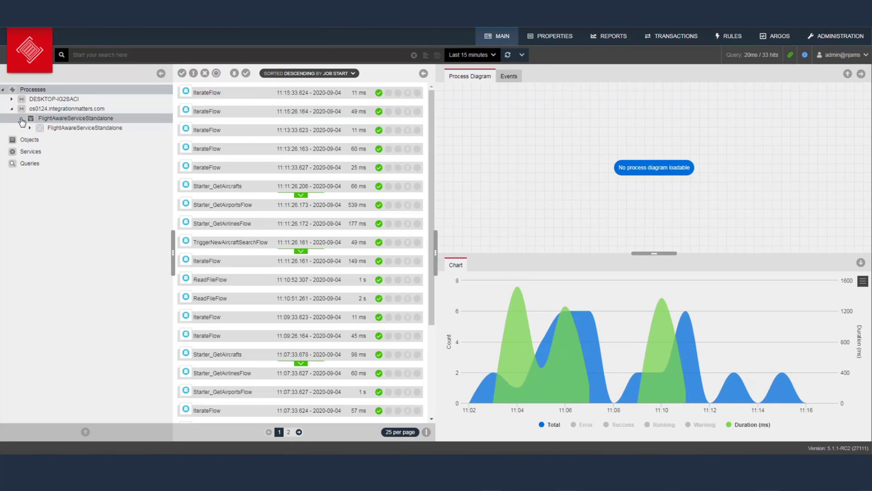
left_click(29, 129)
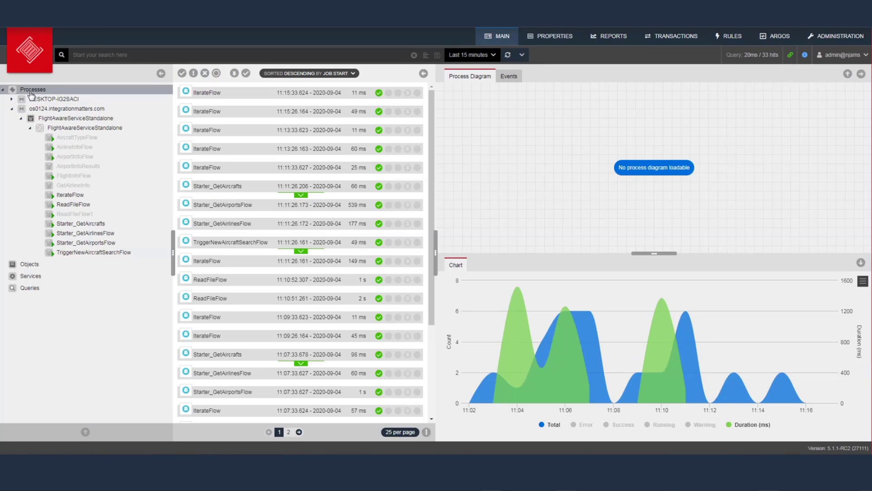
Refresh the job list and filter it to IterateFlow, showing its diagram and duration chart
left_click(507, 56)
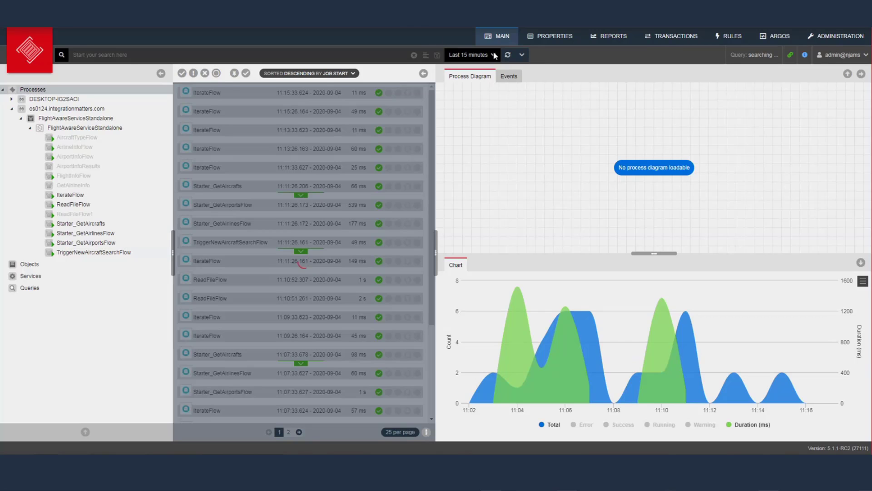
left_click(494, 55)
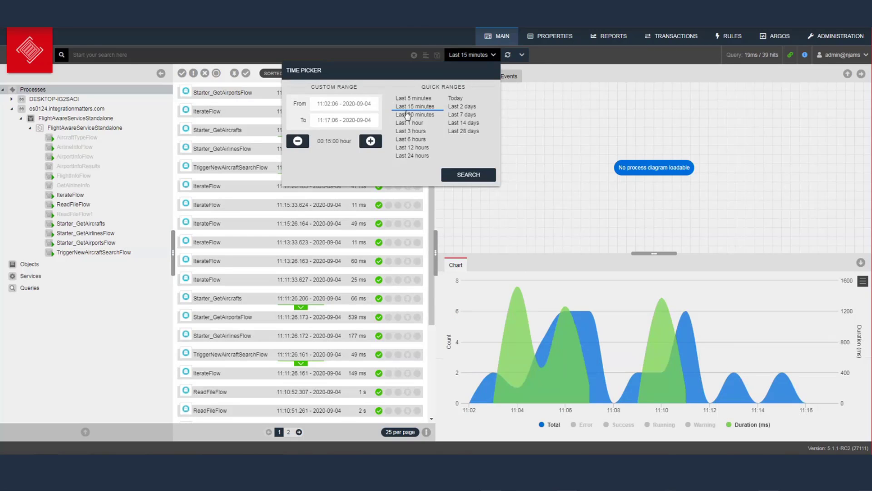
left_click(549, 132)
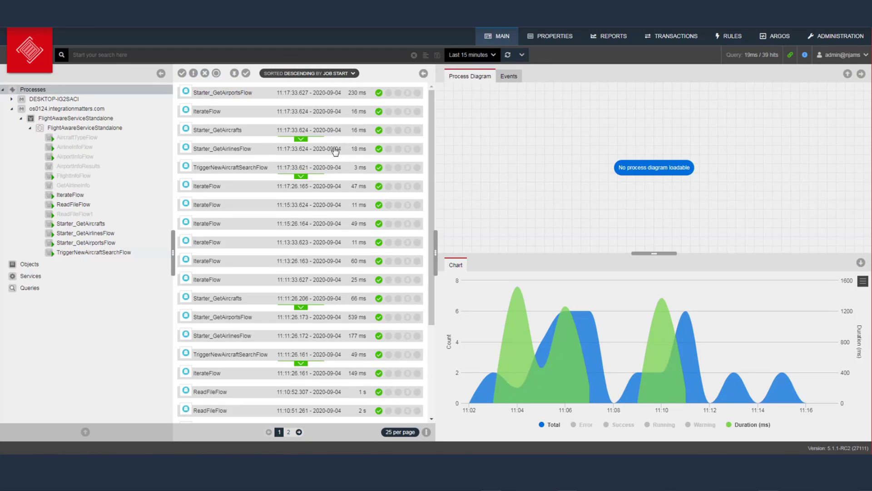
left_click(70, 195)
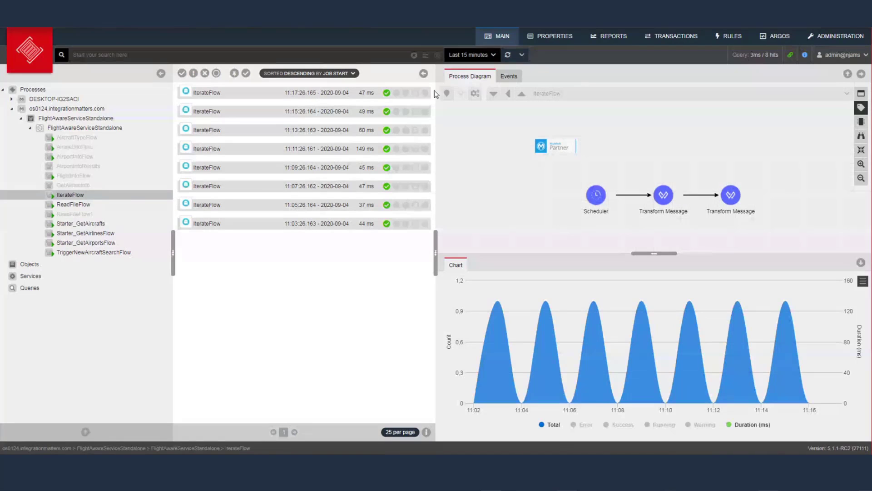
left_click(493, 55)
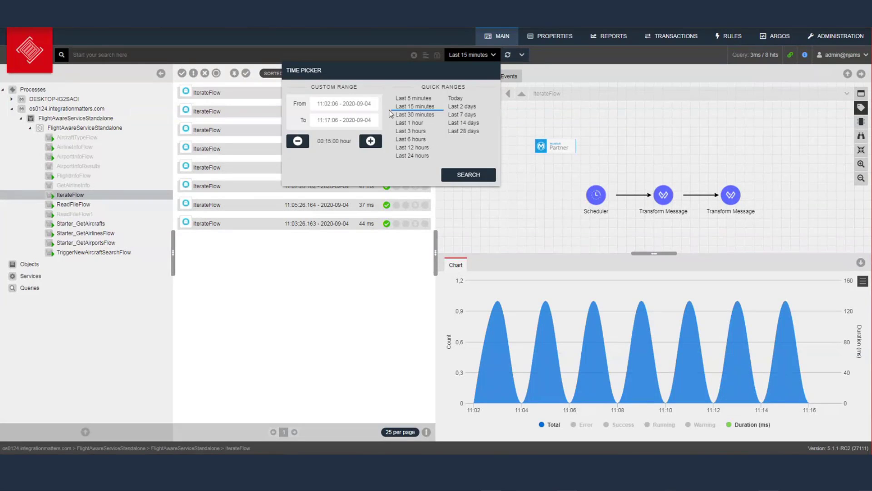
left_click(337, 264)
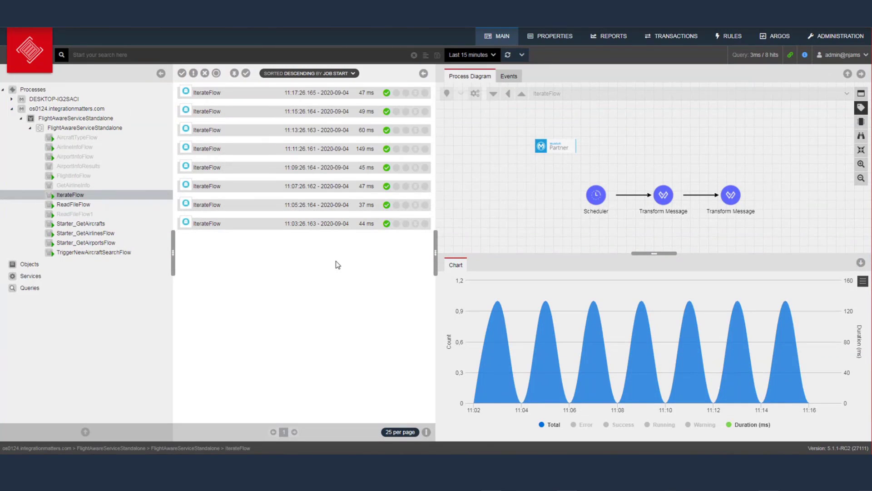
Run an empty search to list all 22 flow executions and open the latest IterateFlow job's details
left_click(145, 55)
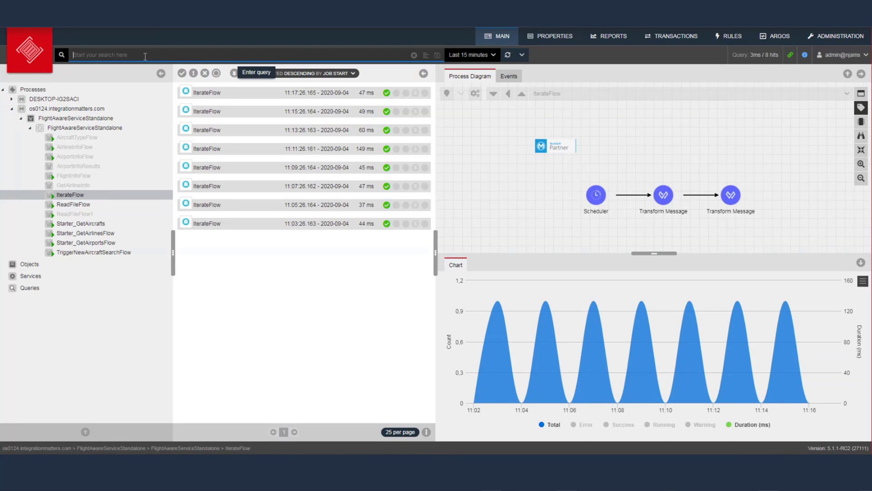
key("Return")
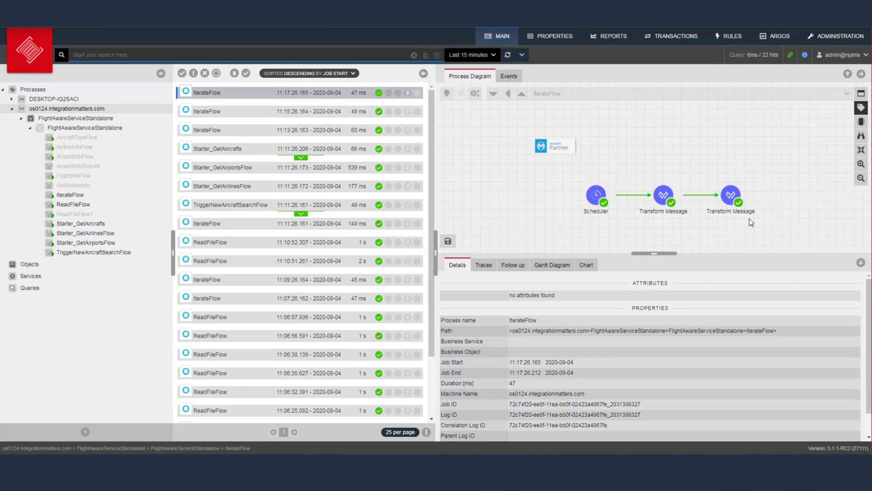
left_click(599, 200)
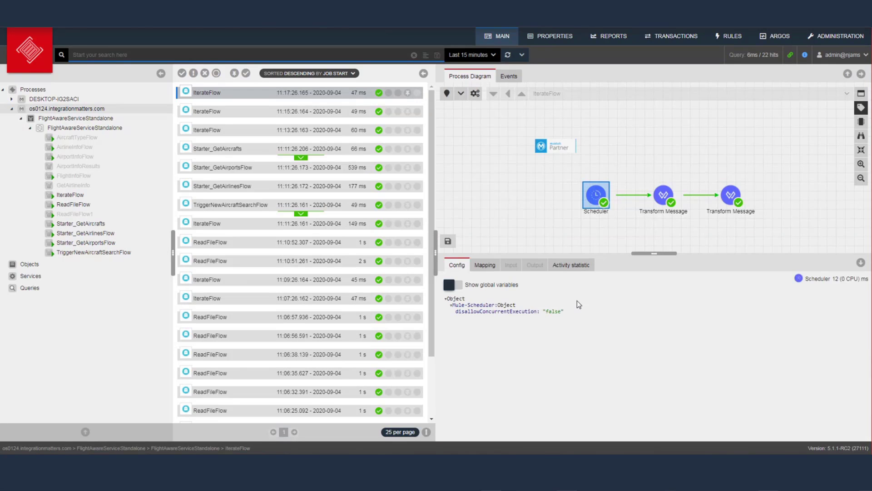
left_click(485, 265)
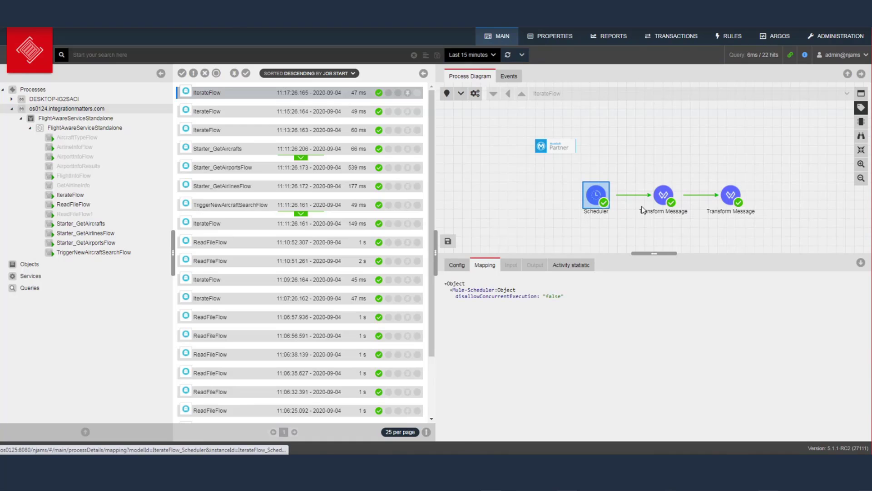
left_click(676, 199)
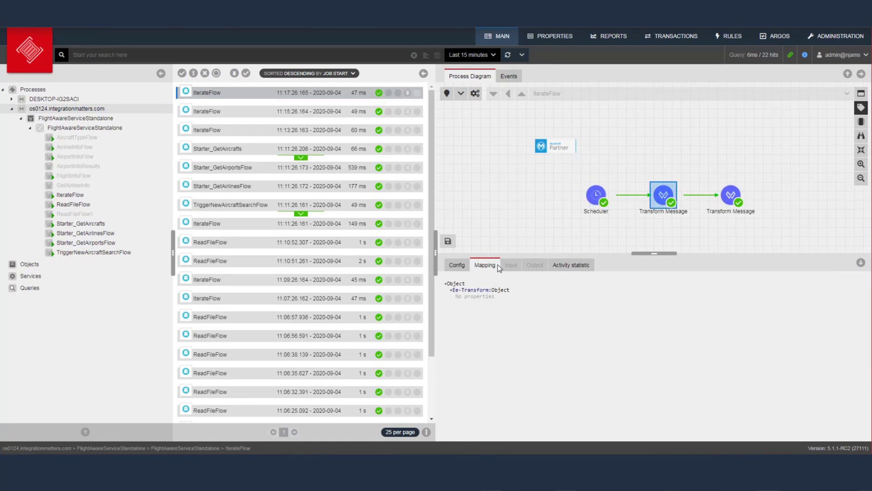
left_click(730, 198)
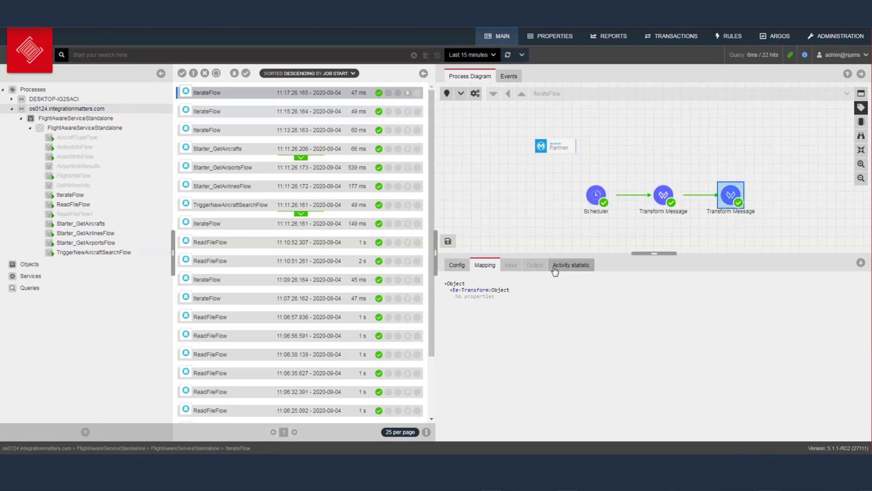
left_click(458, 265)
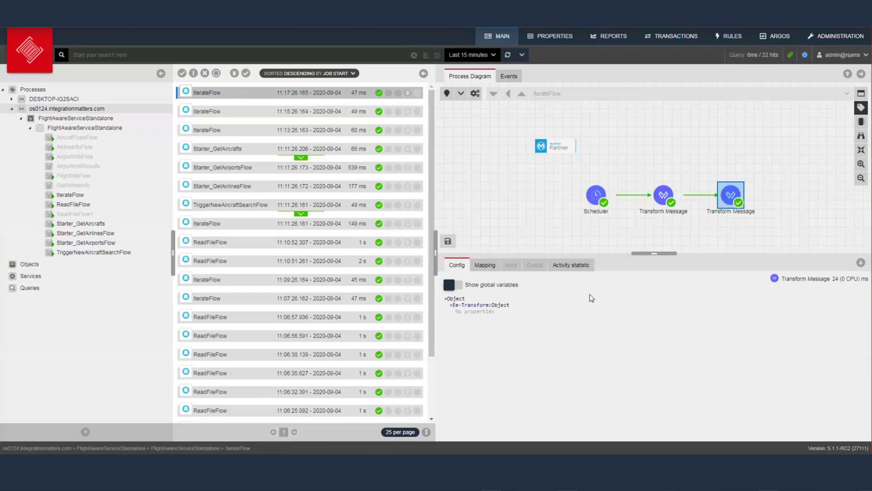
left_click(484, 265)
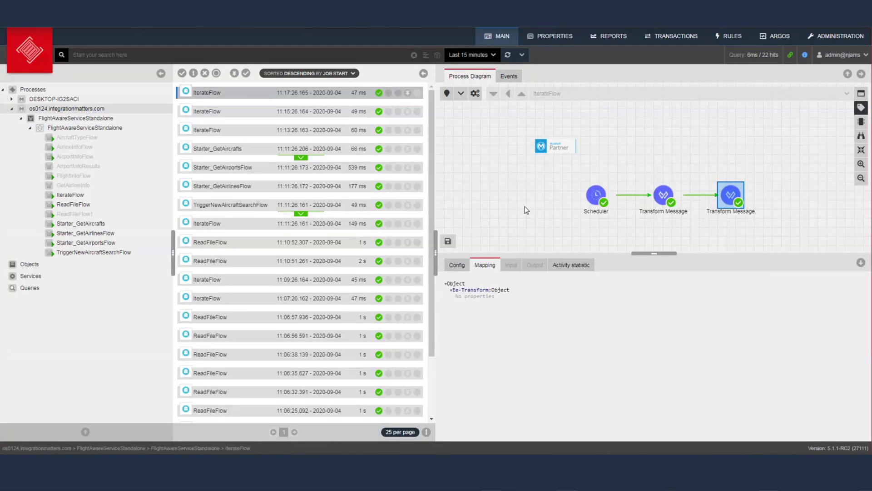
left_click(525, 209)
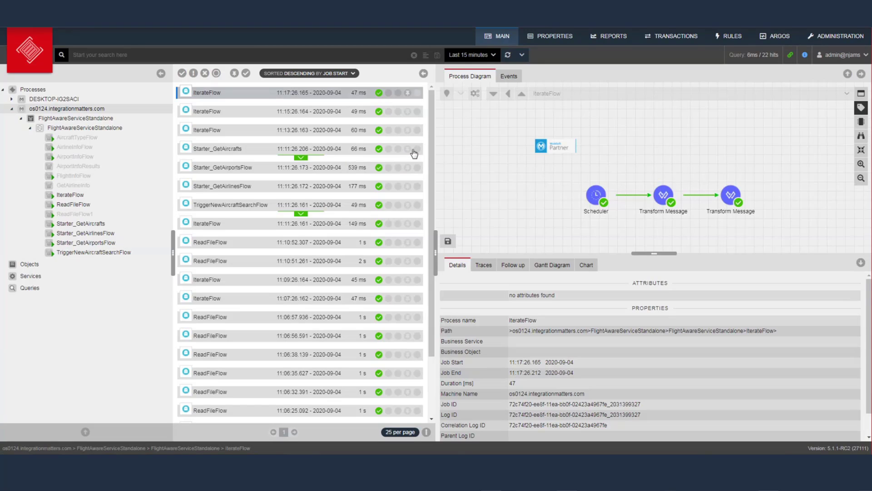
Open the Starter_GetAirportsFlow job and inspect its Scheduler and Transform JsonToXml steps
left_click(309, 171)
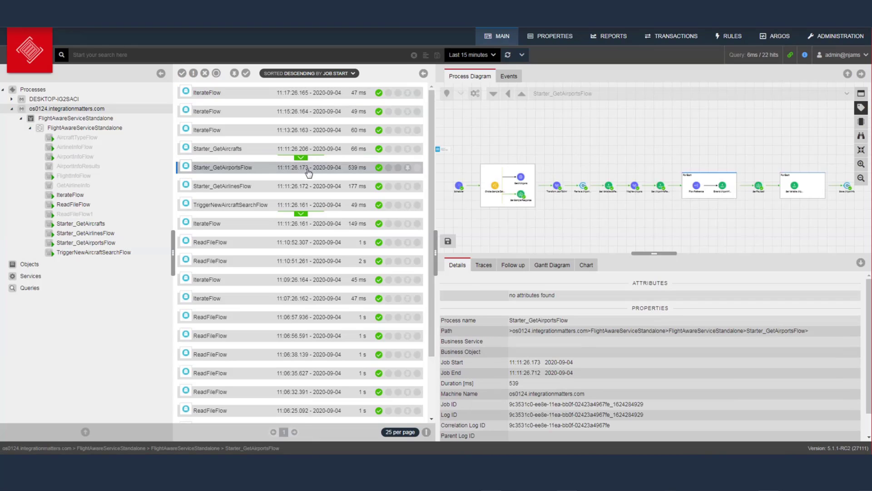
left_click(459, 188)
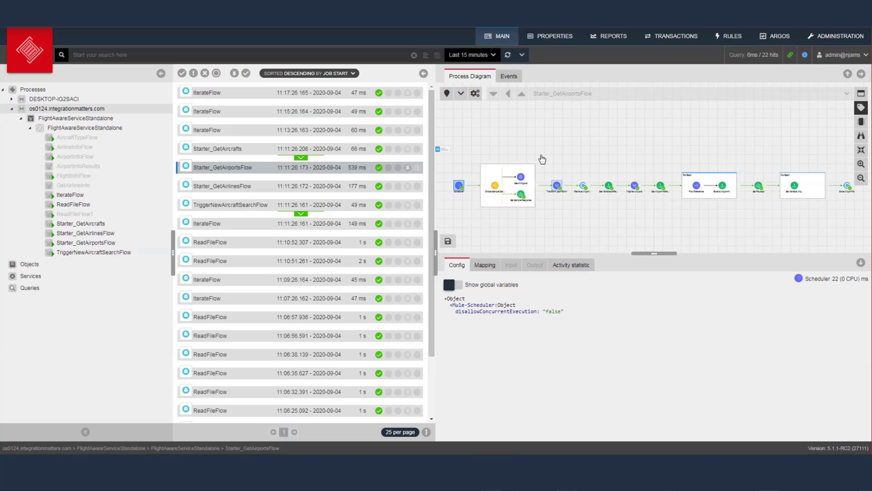
left_click(557, 186)
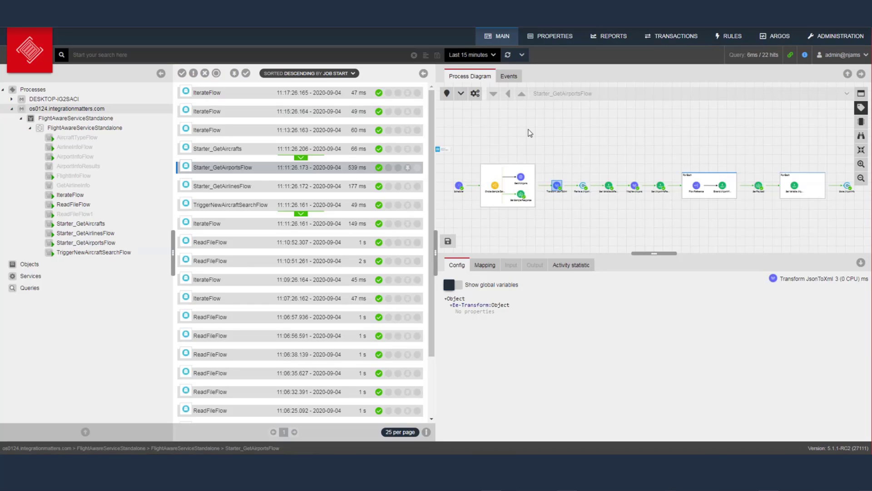
Turn on step marking, zoom and pan the diagram, and bring up trace options for Transform JsonToXml
left_click(449, 95)
left_click(861, 164)
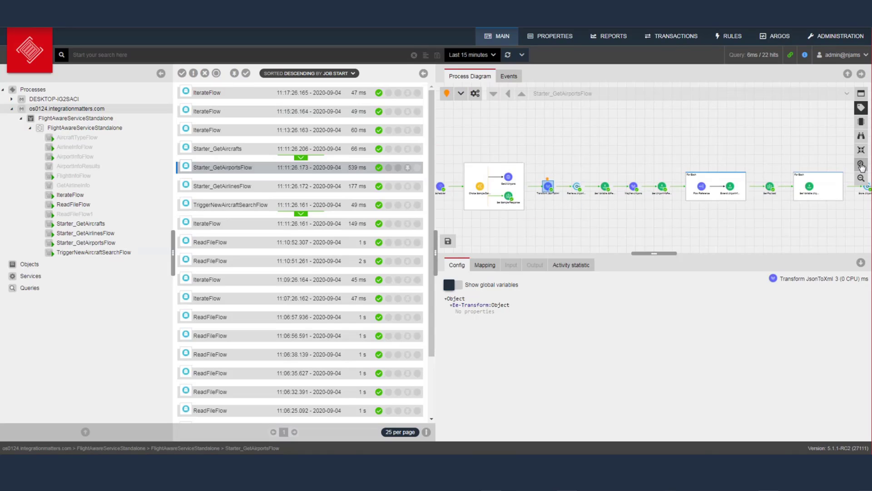
left_click(861, 165)
left_click_drag(597, 140, 685, 126)
left_click(685, 127)
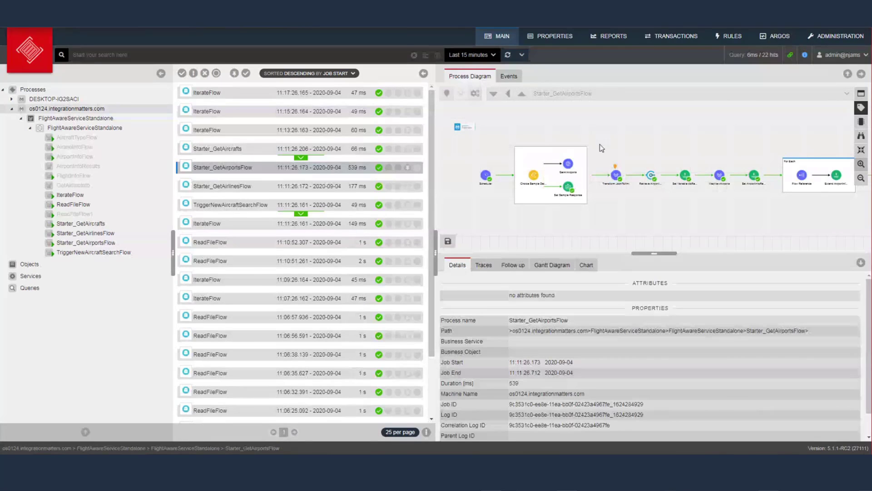
left_click(617, 179)
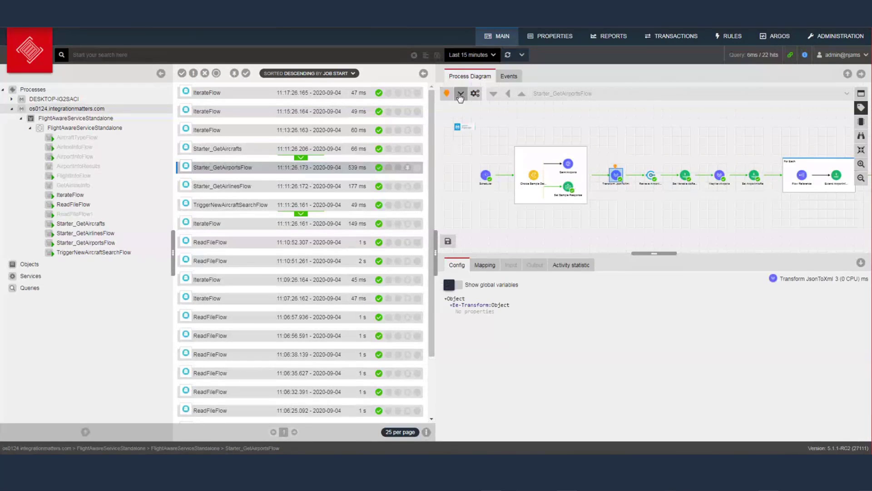
left_click(461, 93)
Set the trace limit to 10, leaving the 11:35:20 expiry time unchanged
left_click(480, 122)
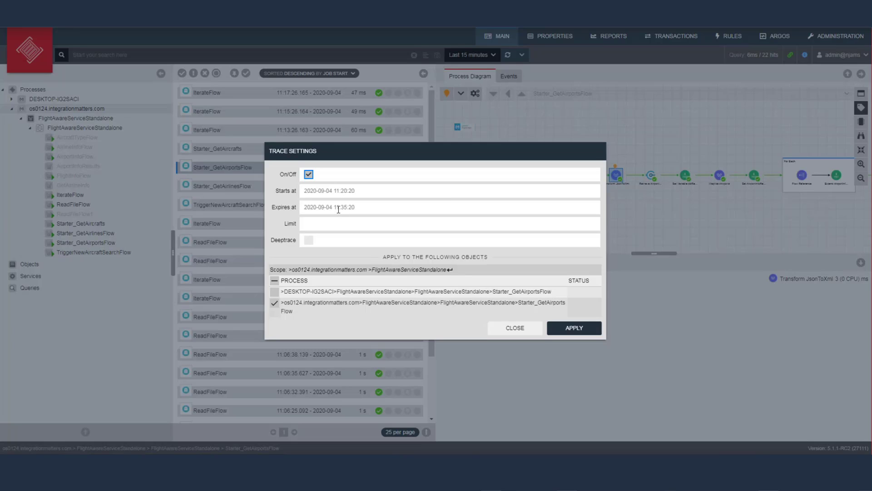
left_click(335, 207)
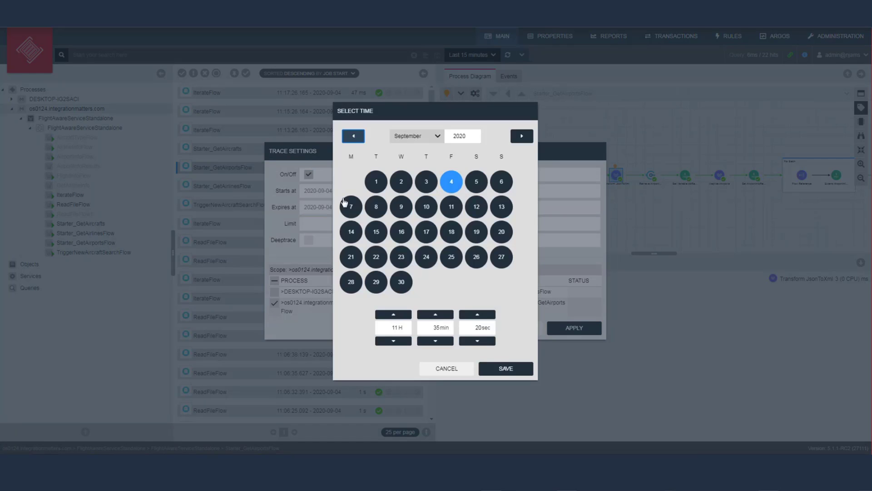
left_click(447, 376)
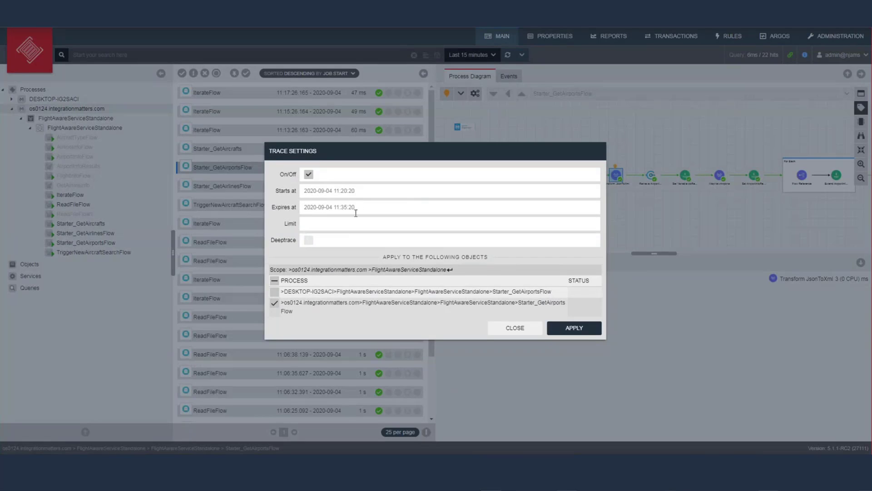
left_click(318, 223)
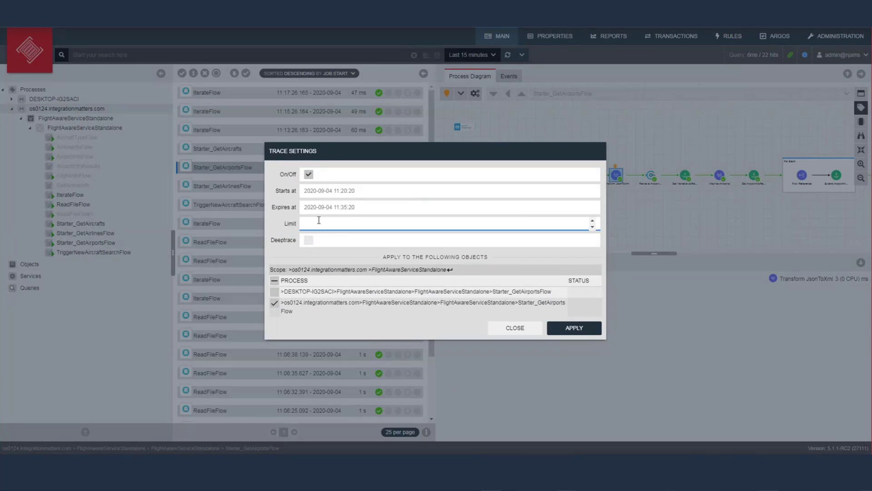
type("10")
left_click(310, 238)
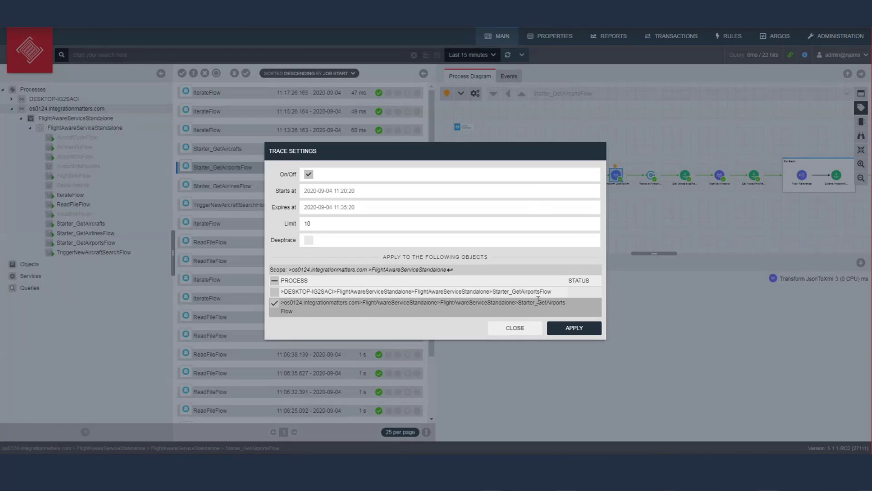
Close the trace settings and review Transform JsonToXml's configuration (3 ms, no properties) and the run's events
left_click(666, 165)
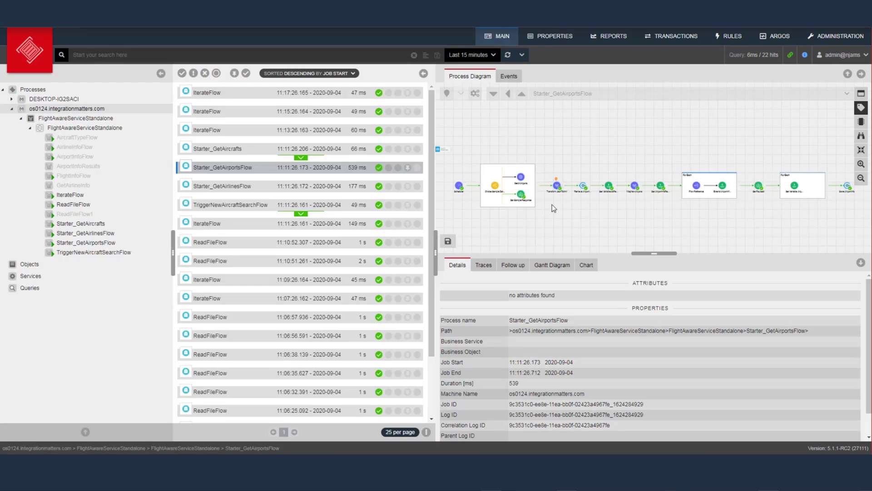
left_click(557, 185)
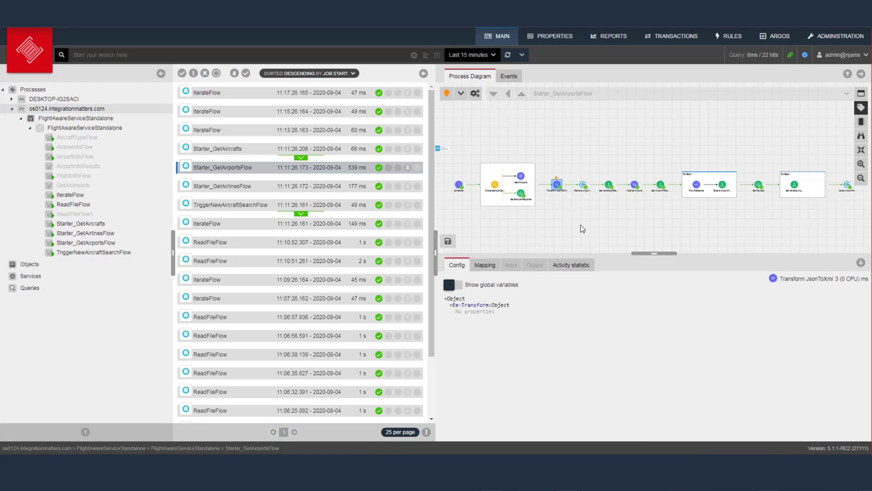
left_click(576, 192)
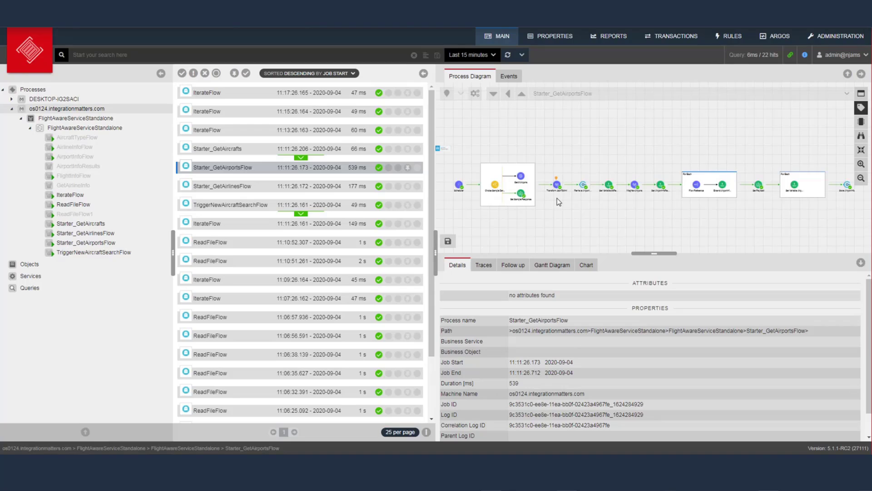
left_click(515, 78)
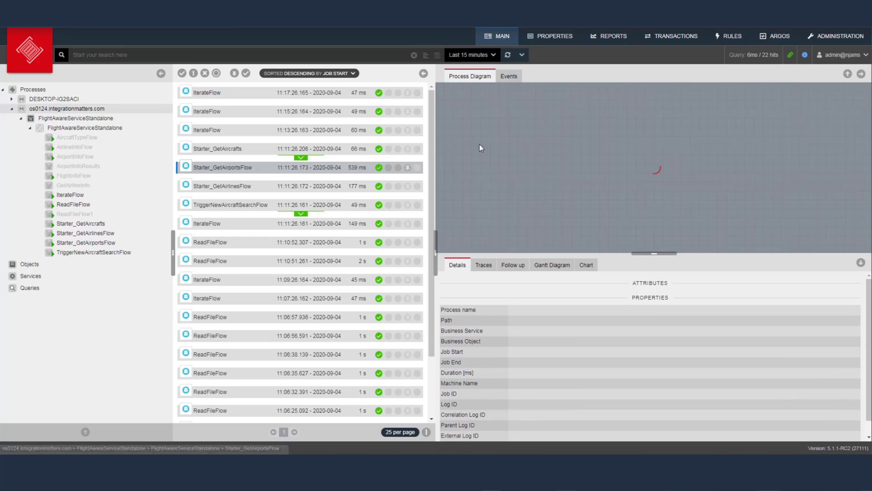
left_click(557, 186)
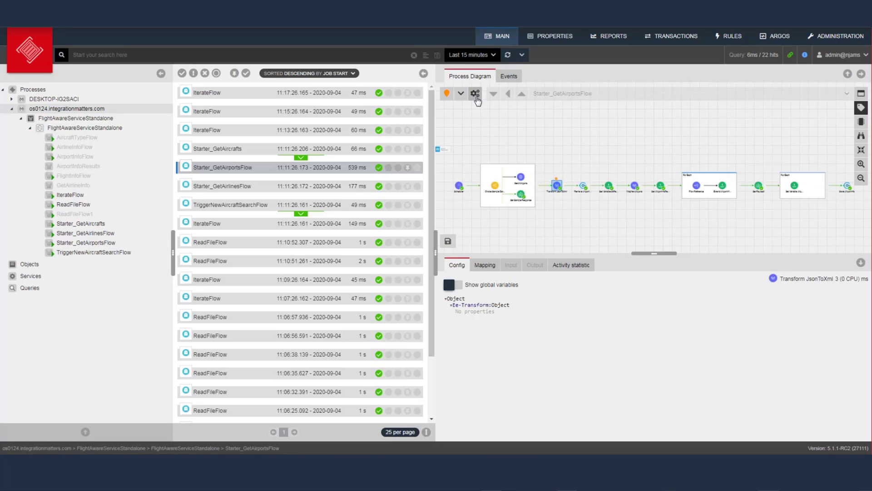
Add a custom attribute OrderID with extraction type JMESPath to the step's extract definition
left_click(476, 93)
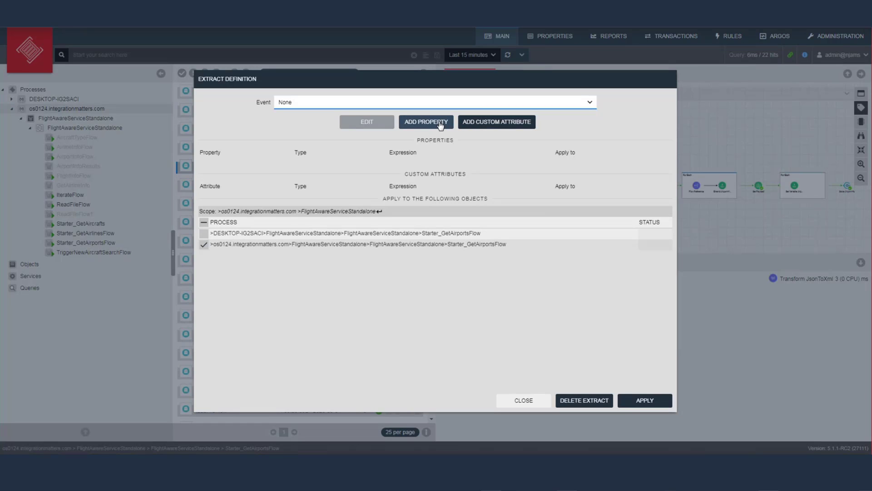
left_click(479, 122)
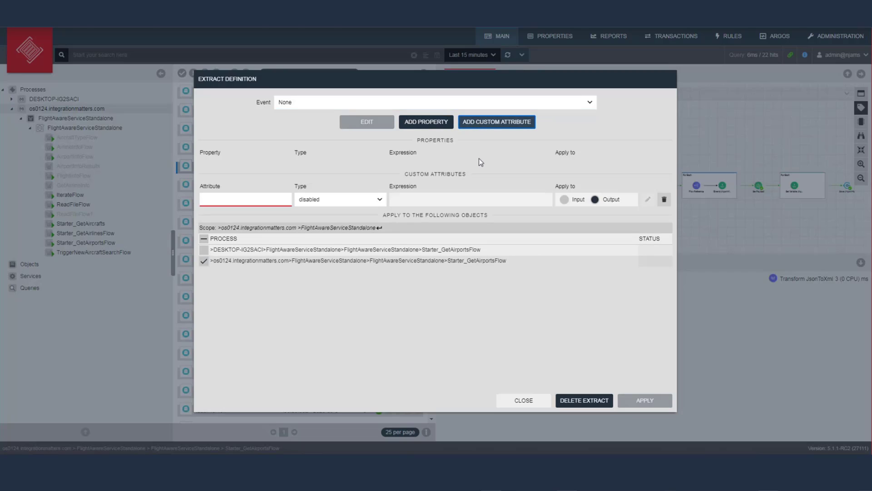
left_click(265, 200)
type("OrderID")
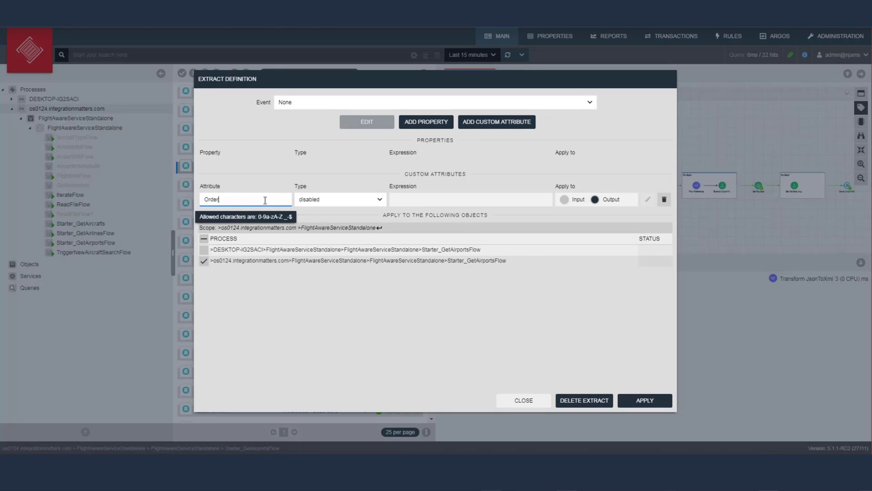
left_click(357, 203)
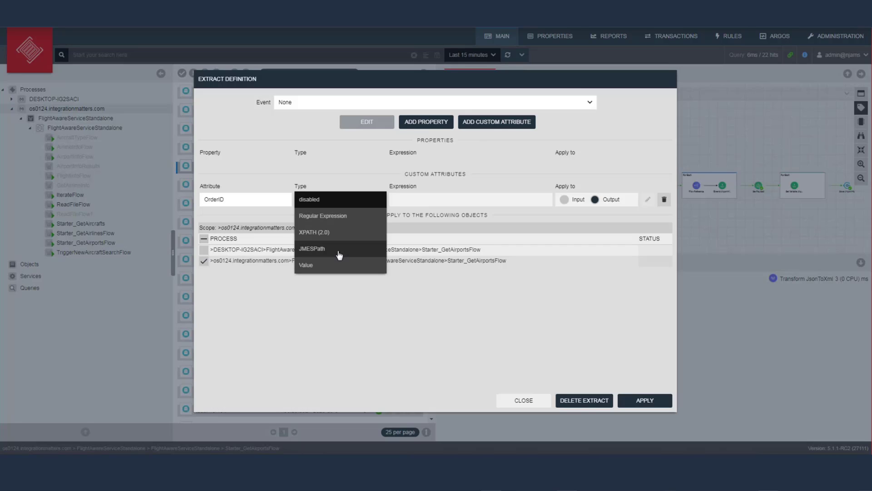
left_click(339, 251)
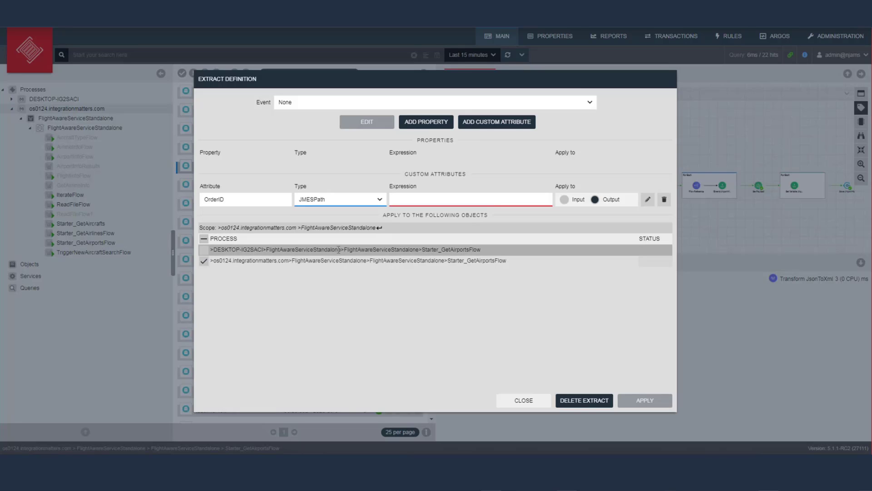
left_click(441, 199)
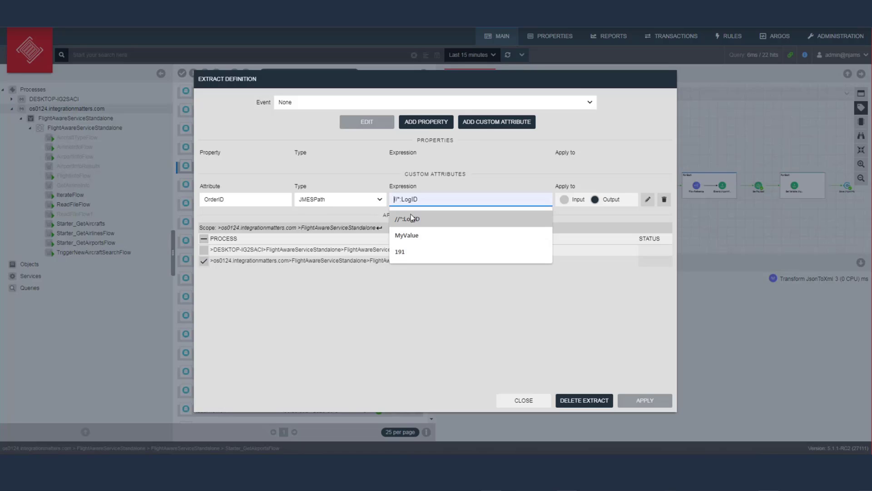
left_click(579, 216)
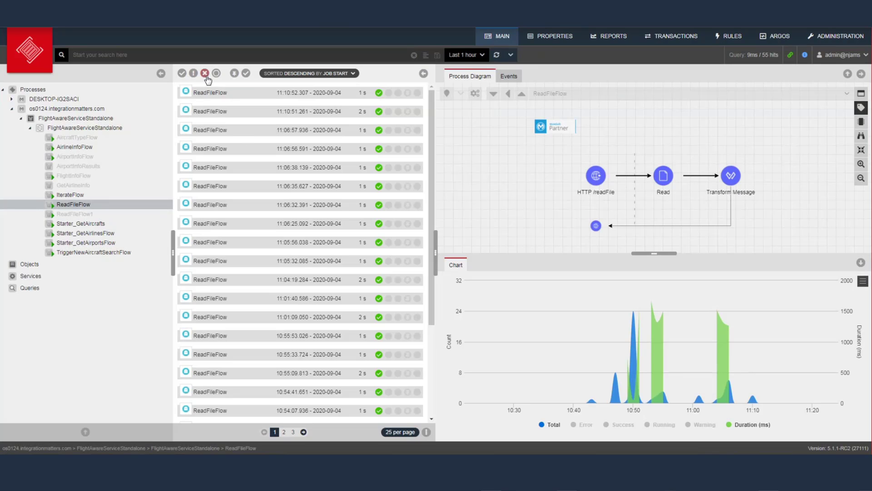
Show only failed runs, open the 10:47:49 ReadFileFlow run and select its Read step
left_click(205, 73)
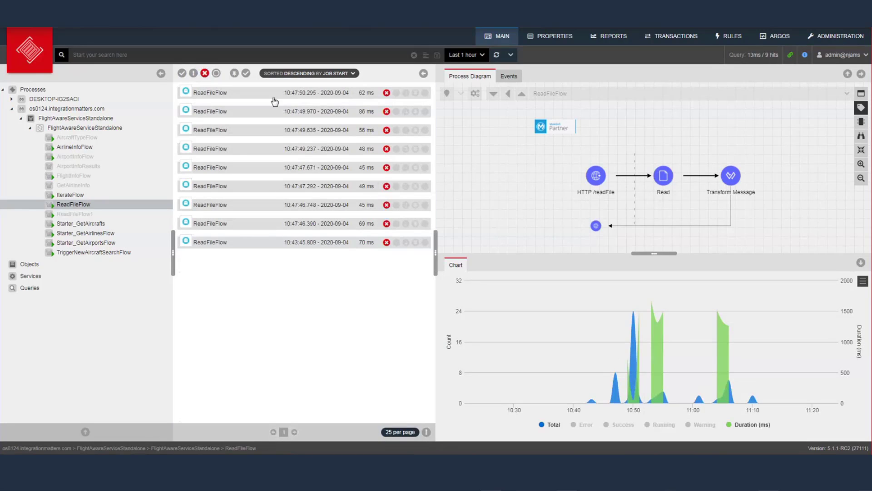
left_click(296, 112)
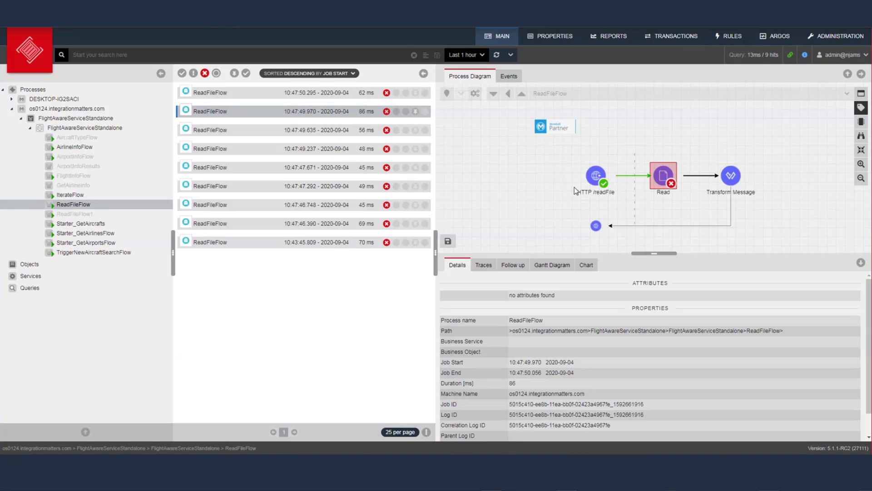
left_click(666, 176)
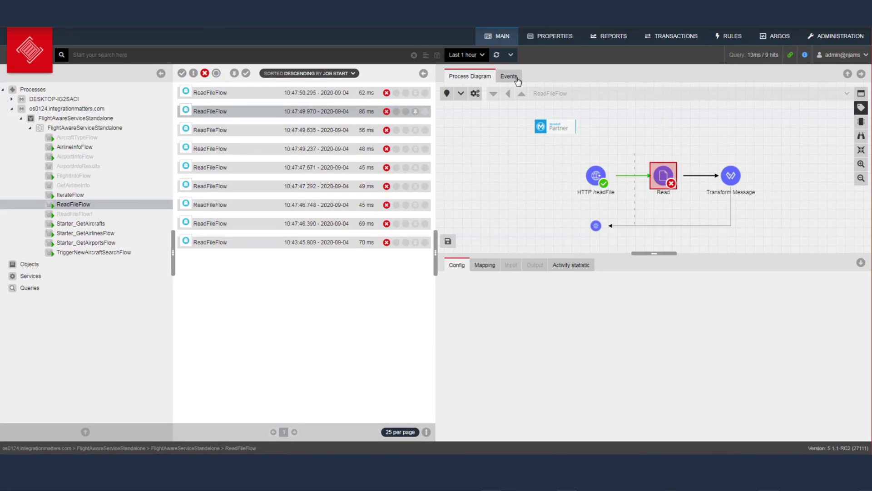
Trace the Read error's stack trace to the missing Sacramentorealestatetransactions.csv, then return to the diagram
left_click(516, 78)
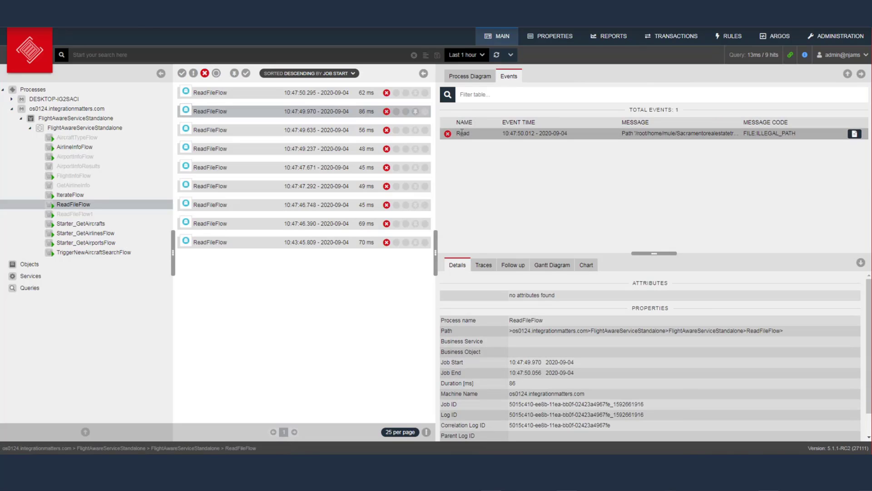
left_click(614, 132)
left_click(532, 265)
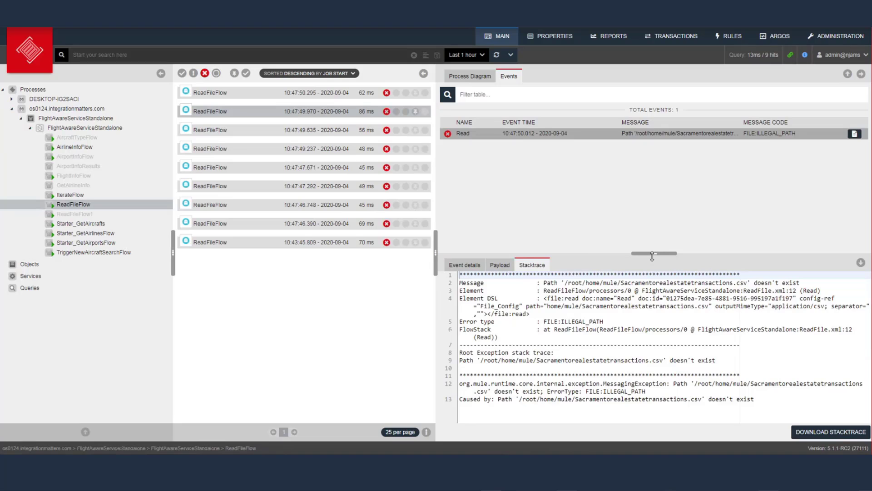
left_click_drag(652, 253, 652, 179)
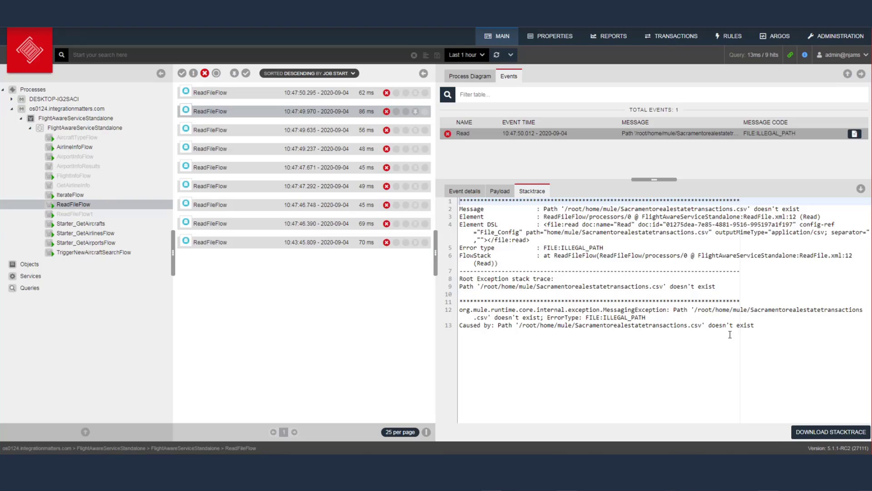
left_click_drag(519, 325, 702, 325)
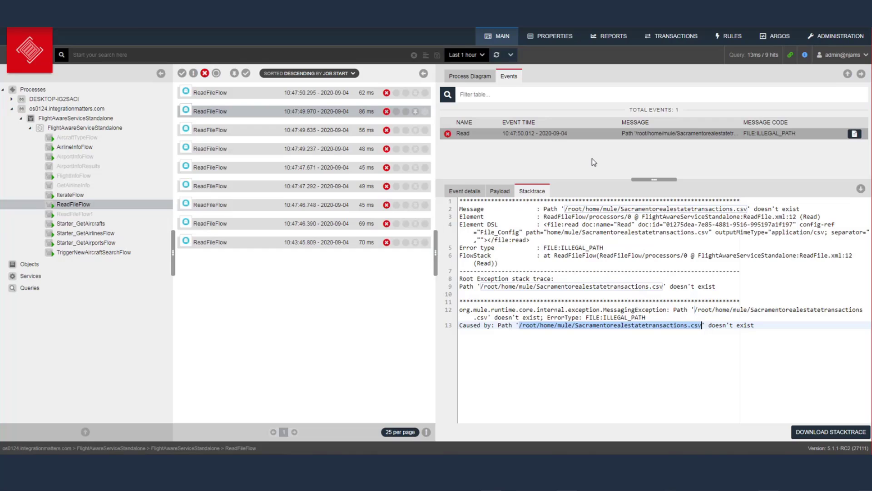
left_click(470, 77)
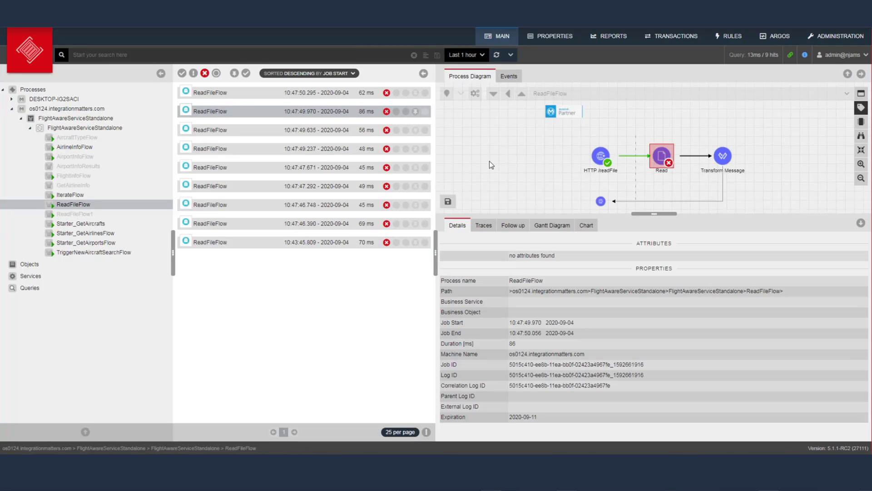
Clear the error filter and review the Read step's extractable properties, closing without saving
left_click(204, 73)
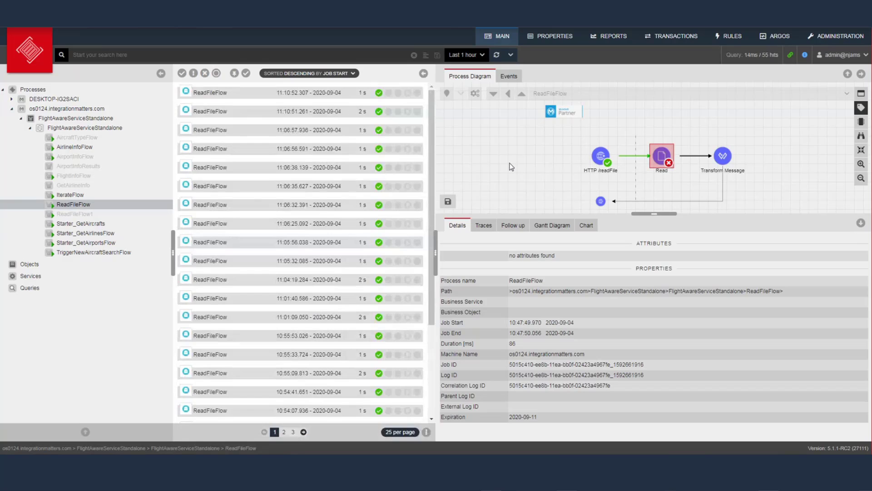
left_click(654, 158)
left_click(474, 93)
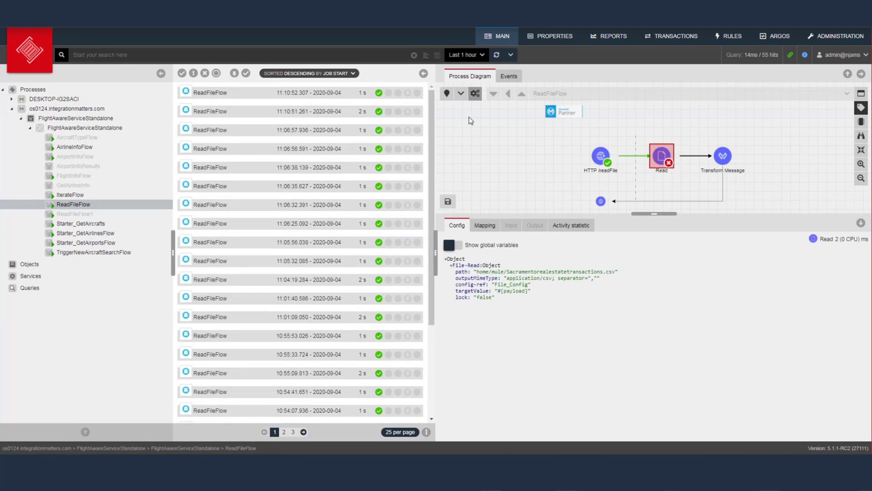
left_click(439, 124)
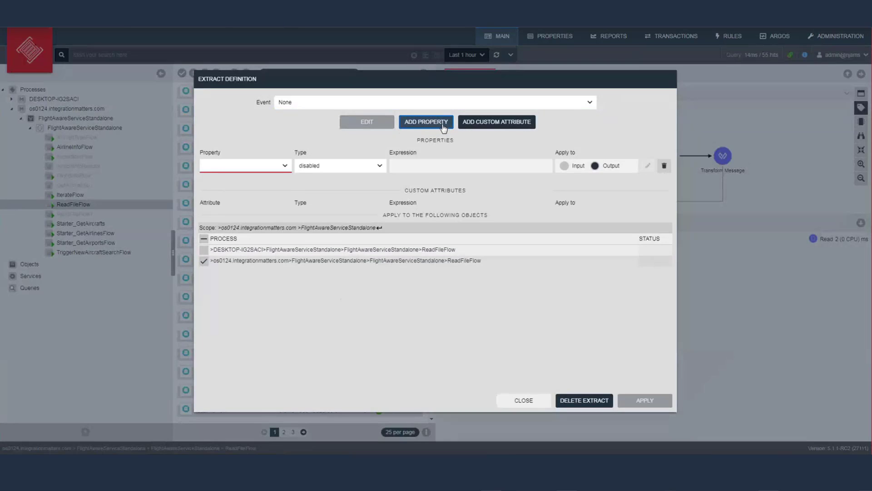
left_click(283, 166)
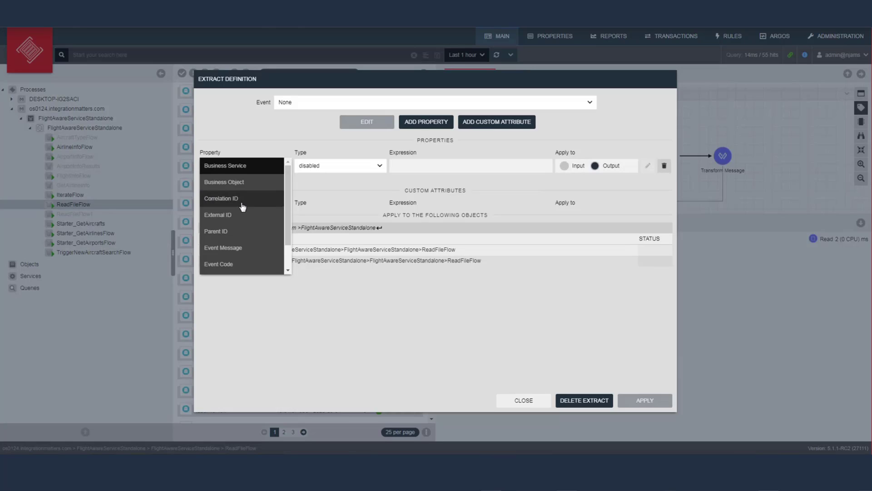
left_click(533, 401)
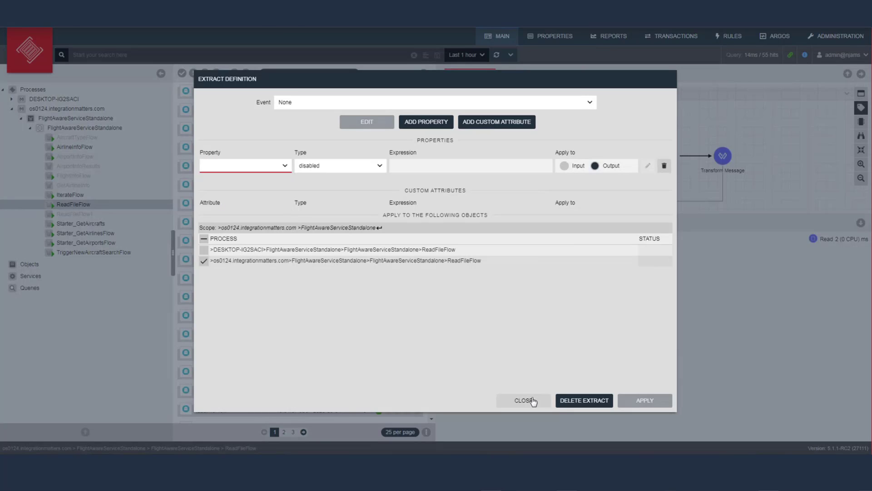
left_click(533, 400)
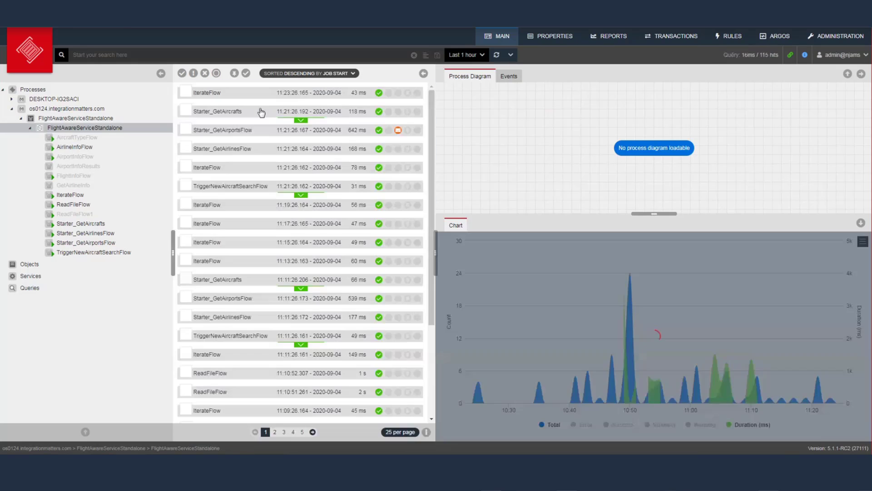
View the TriggerNewAircraftSearchFlow child run, select the Correlation Log ID, then open Starter_GetAircrafts' 118 ms run
left_click(300, 121)
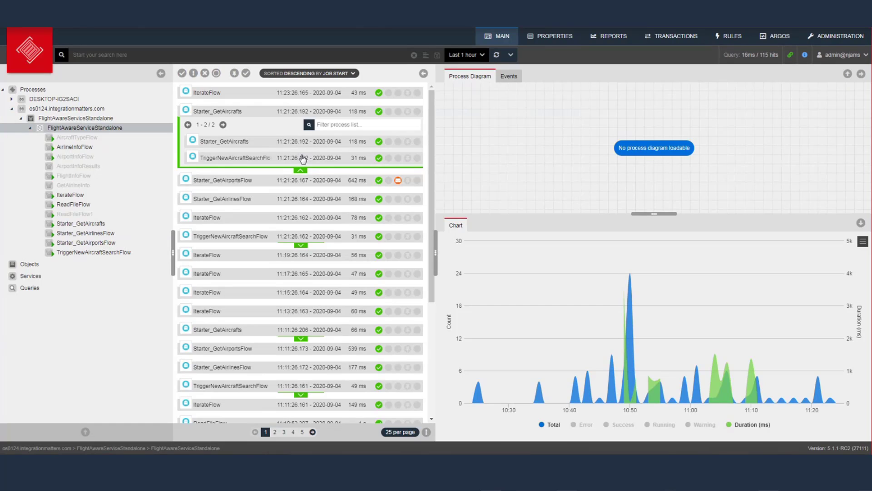
left_click(303, 158)
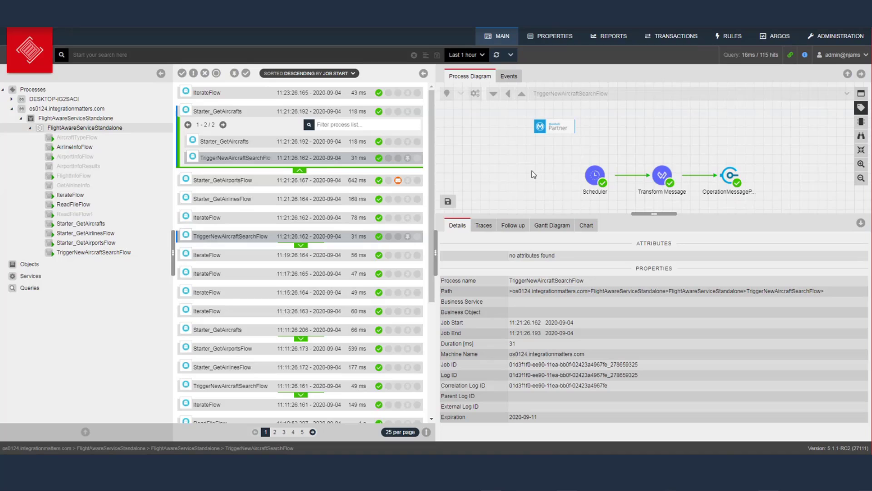
triple_click(543, 384)
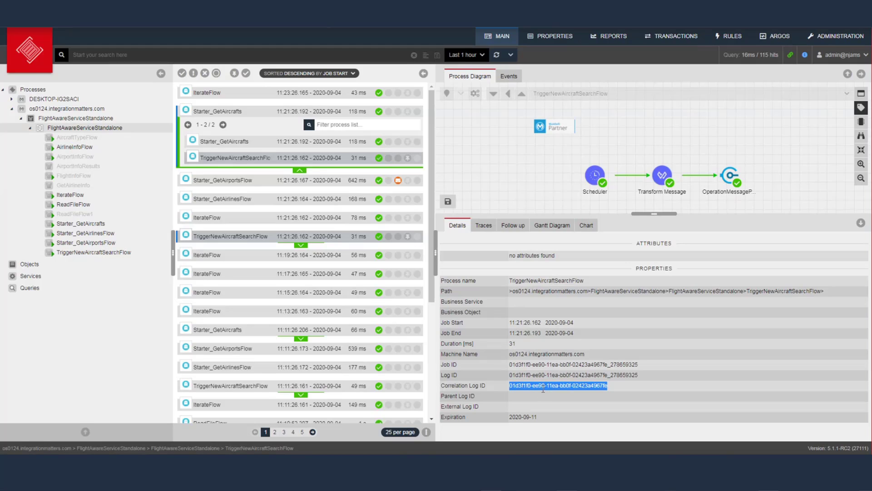
left_click(316, 144)
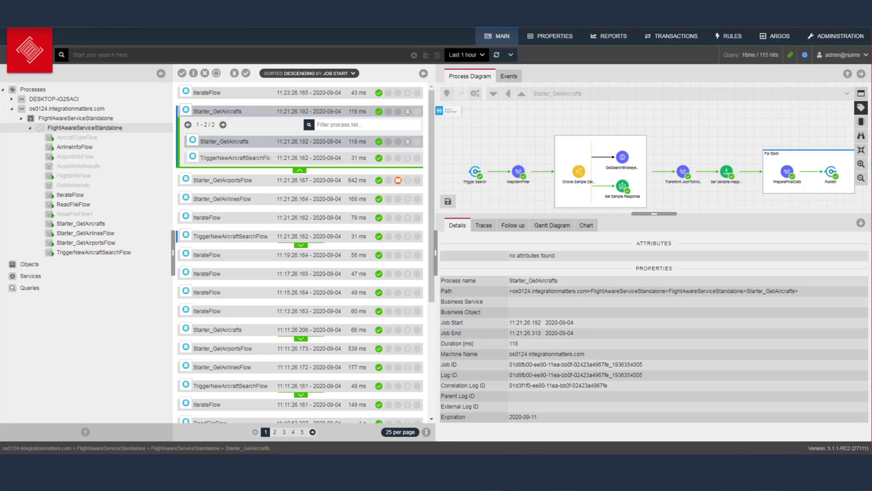
Enlarge the diagram area, open the 642 ms Starter_GetAirportsFlow run, and show activity CPU times
left_click_drag(675, 214, 681, 254)
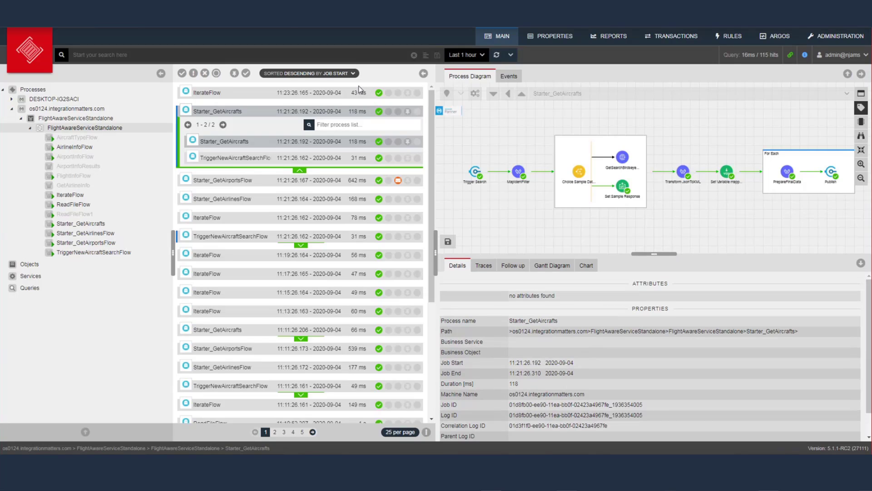
left_click(354, 182)
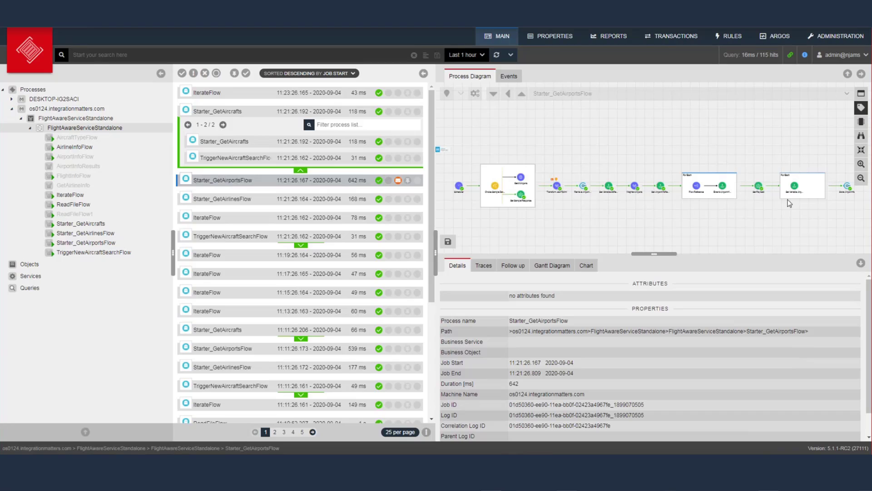
left_click_drag(664, 253, 680, 294)
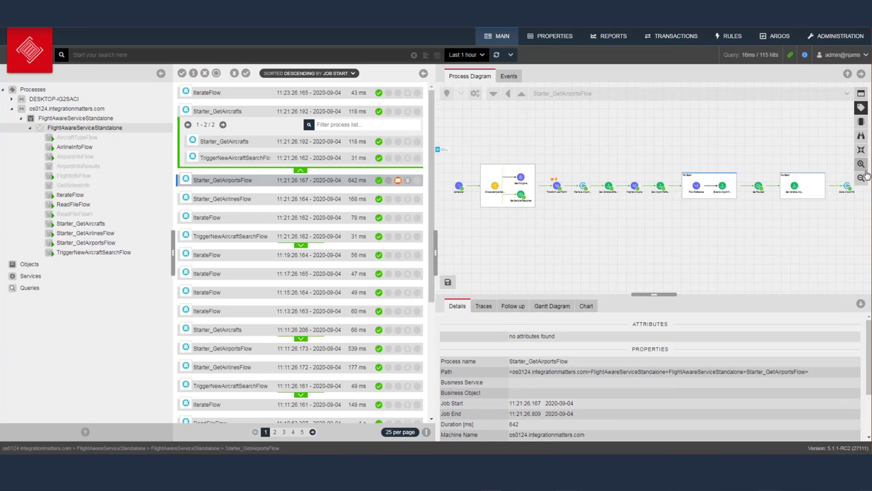
left_click(863, 124)
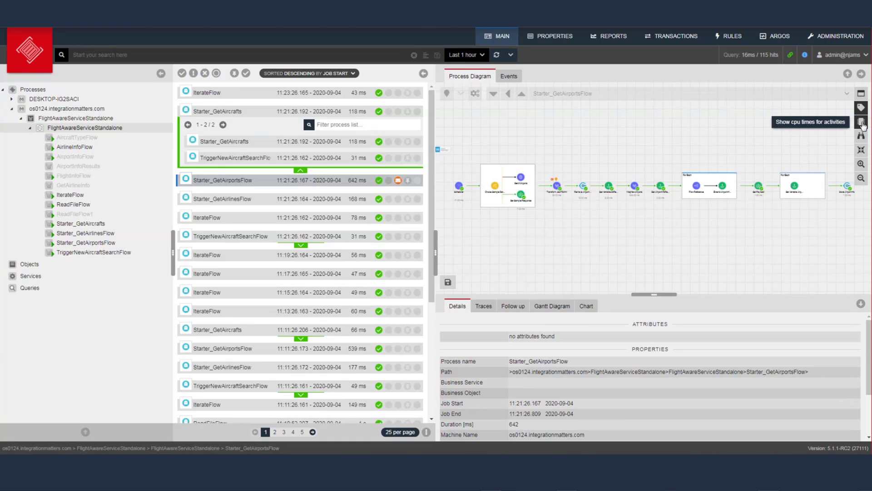
Maximize the Starter_GetAirportsFlow diagram, zoom in, and pan to the Scheduler step
left_click(862, 95)
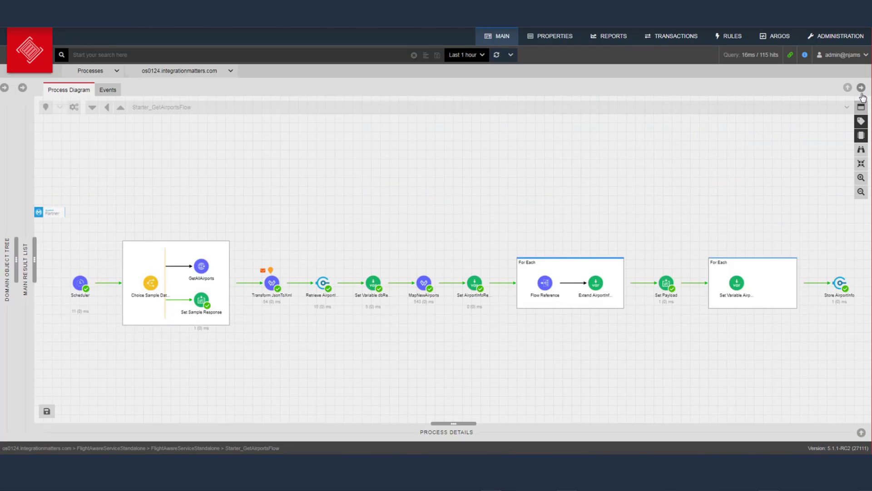
left_click(862, 178)
left_click_drag(505, 341, 531, 283)
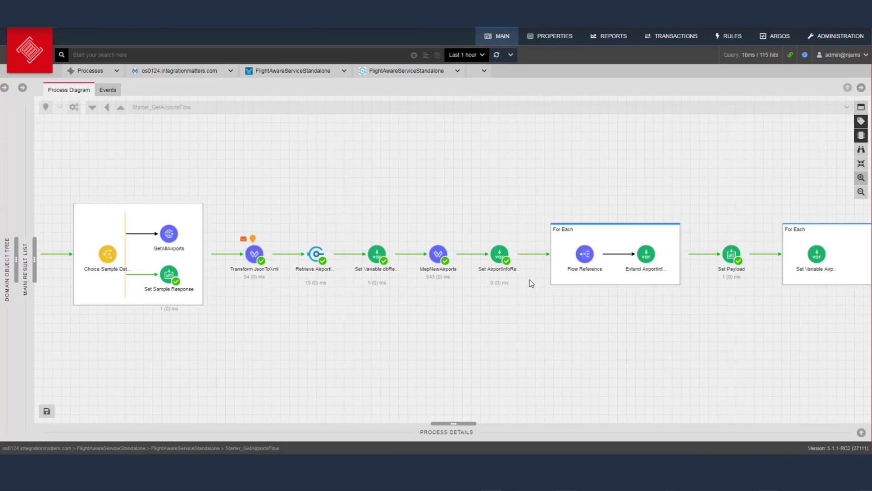
left_click_drag(245, 304, 326, 250)
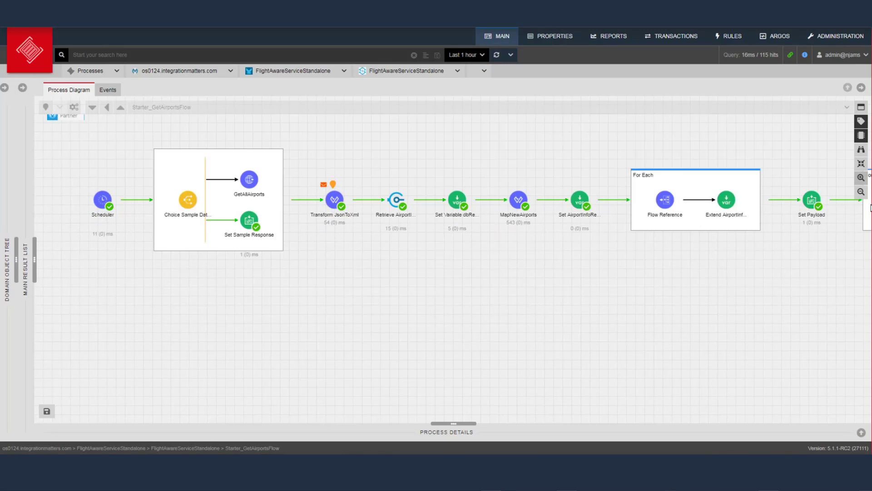
Restore the panels and chart Set_Variable_dbResult's activity statistics from 10:26 to 11:26
left_click(861, 107)
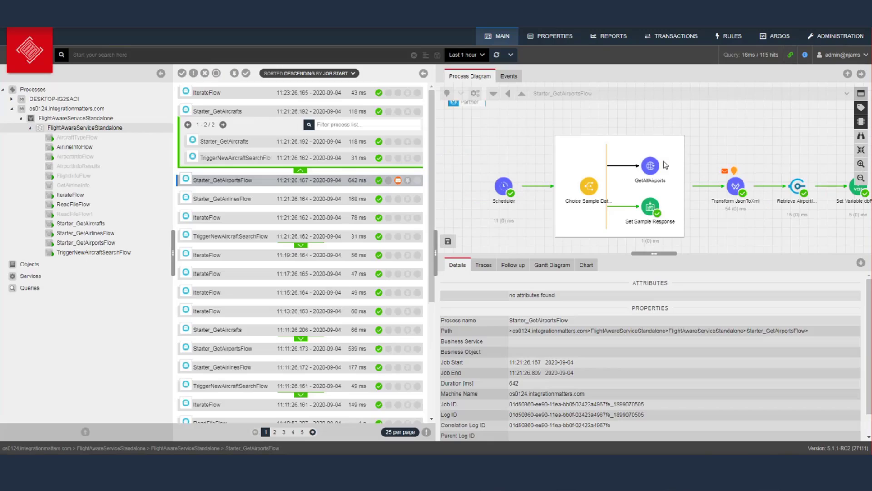
scroll(665, 165, "down", 3)
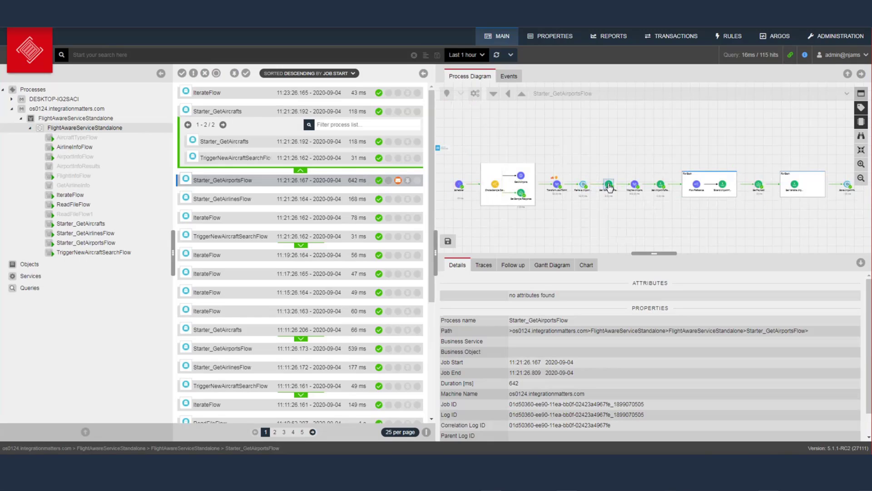
left_click(609, 187)
left_click(579, 265)
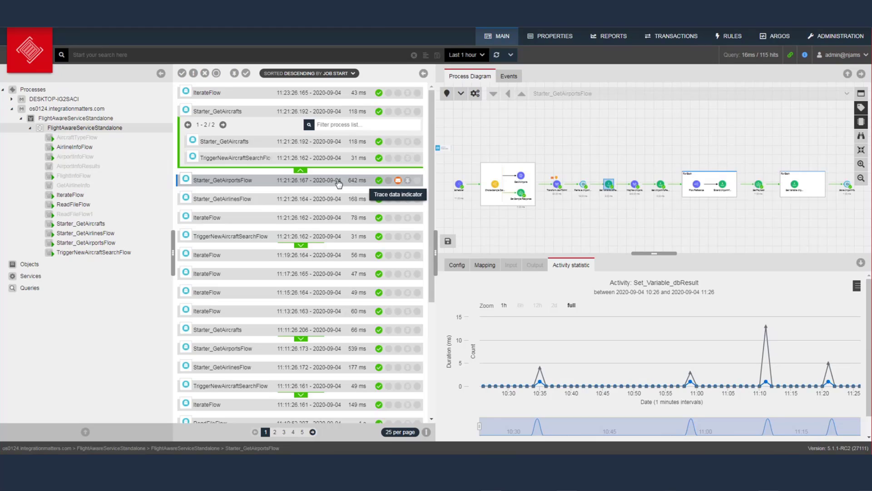
Select the Transform JsonToXml step and view its input payload in an enlarged panel
left_click(398, 181)
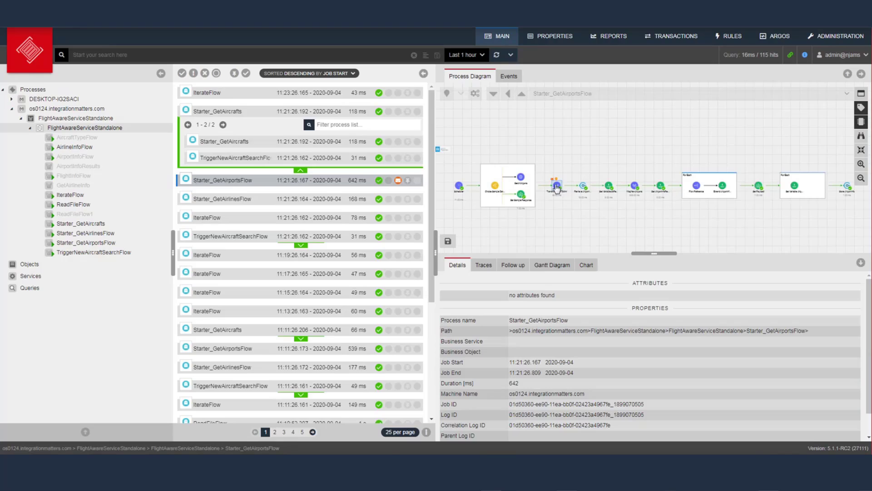
left_click(557, 185)
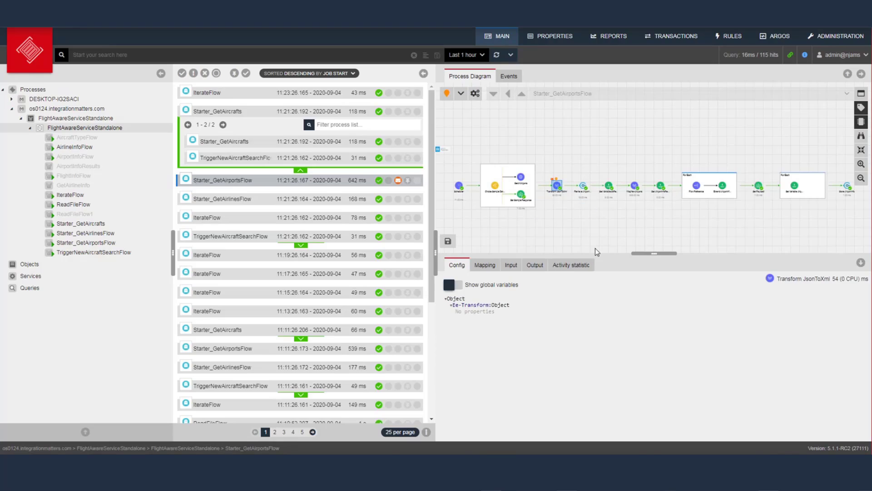
left_click(511, 266)
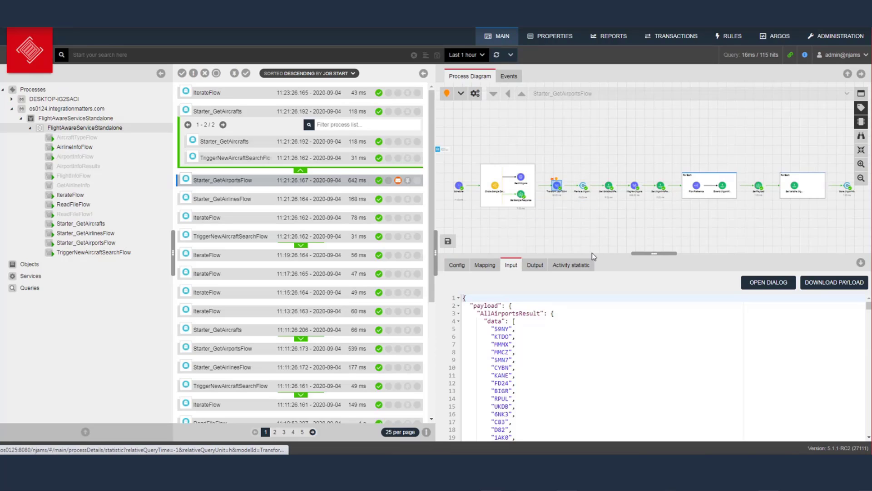
left_click_drag(650, 253, 656, 136)
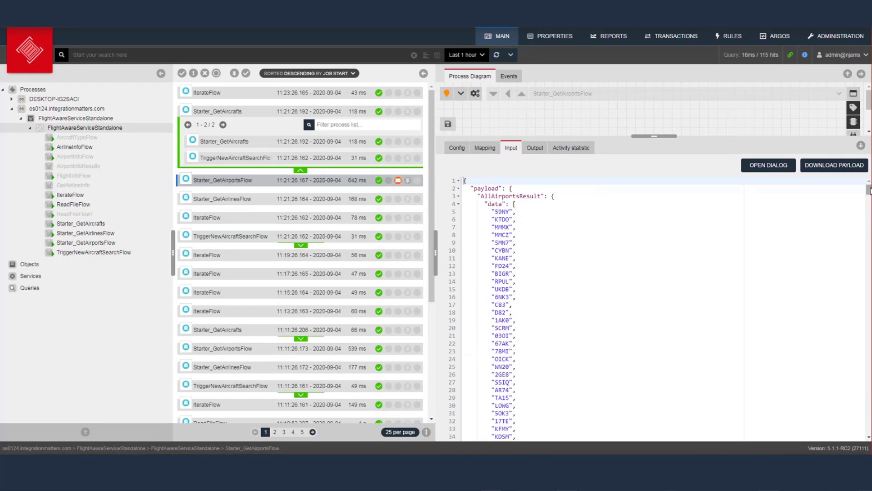
scroll(869, 191, "down", 2)
scroll(869, 190, "up", 2)
left_click_drag(869, 190, 868, 428)
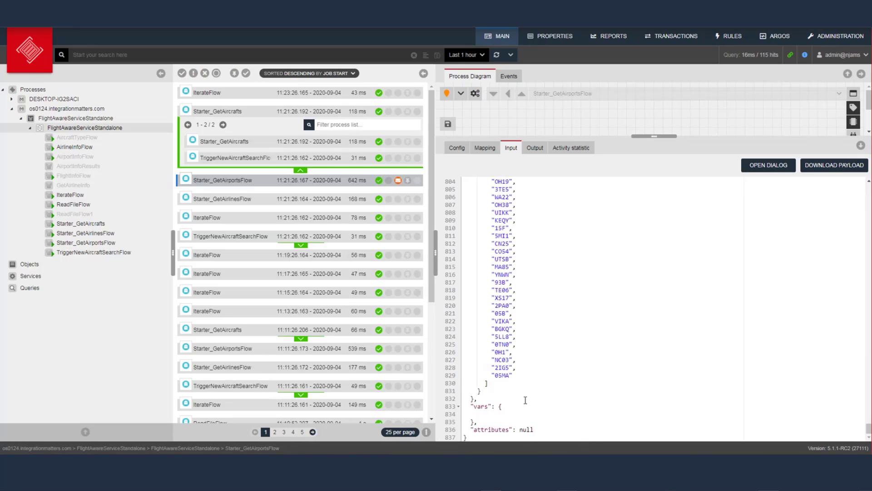
View the step's output payload, then list the job's traces
left_click(534, 148)
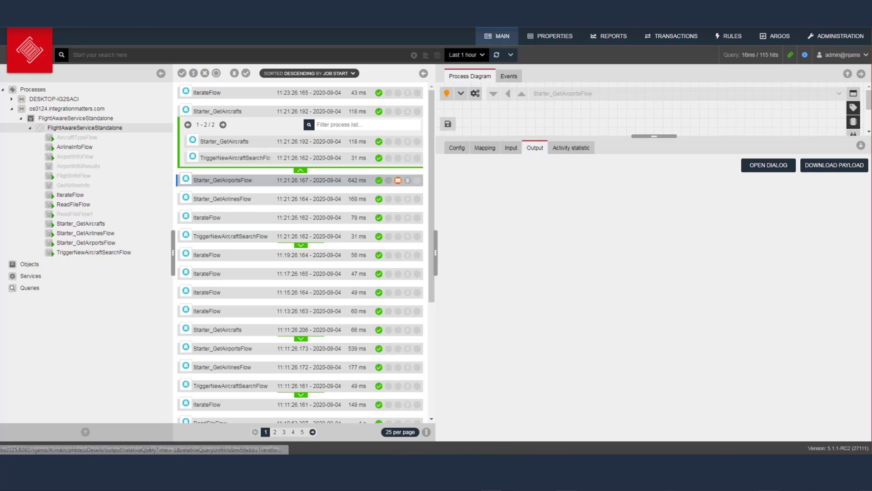
left_click_drag(869, 189, 868, 428)
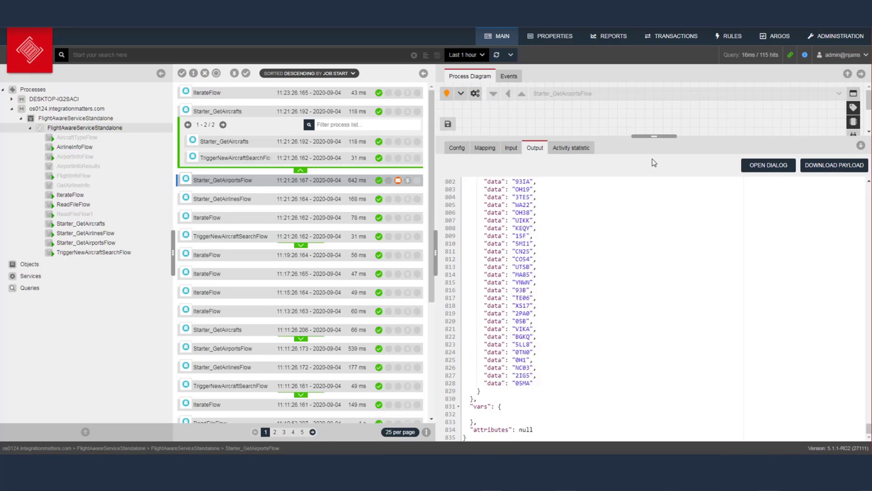
left_click_drag(643, 136, 656, 270)
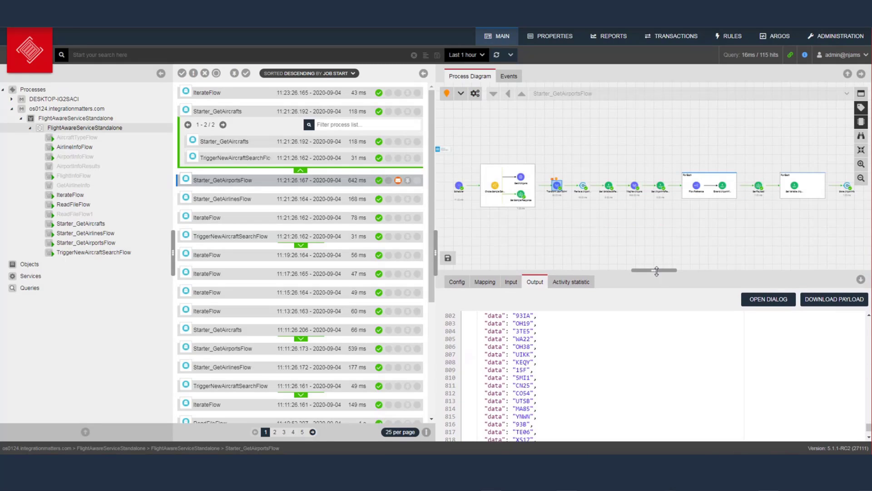
left_click(564, 237)
left_click(484, 282)
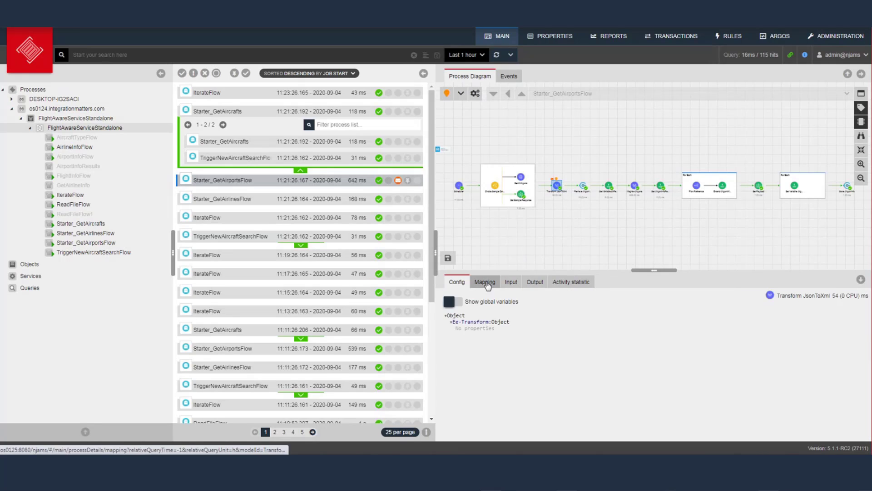
Check the step's mapping, then show the Scheduler configuration with disallowConcurrentExecution false
left_click(486, 282)
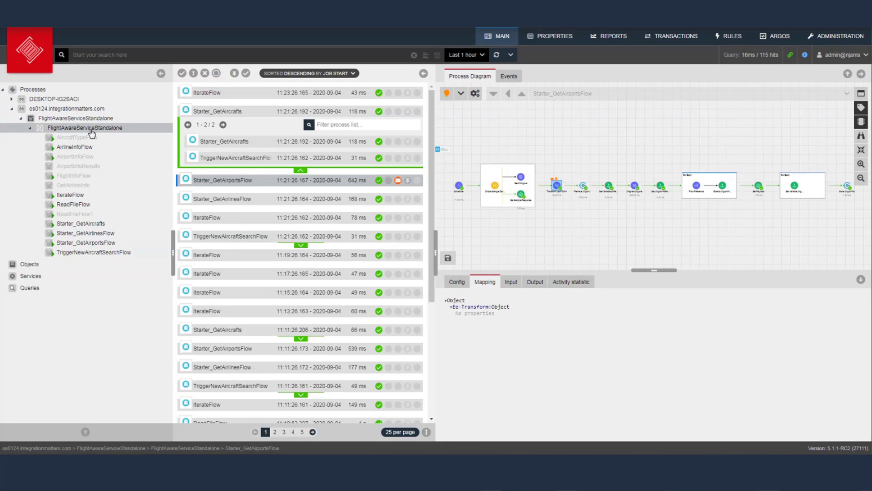
left_click(243, 181)
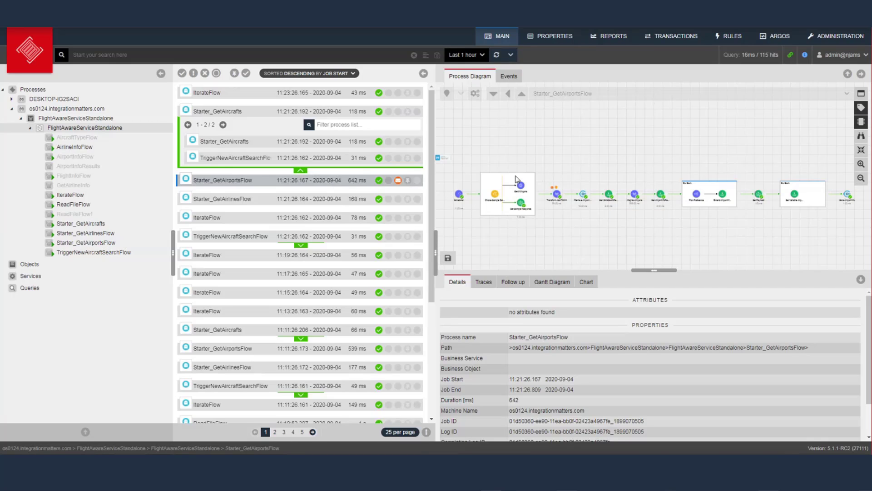
left_click(459, 195)
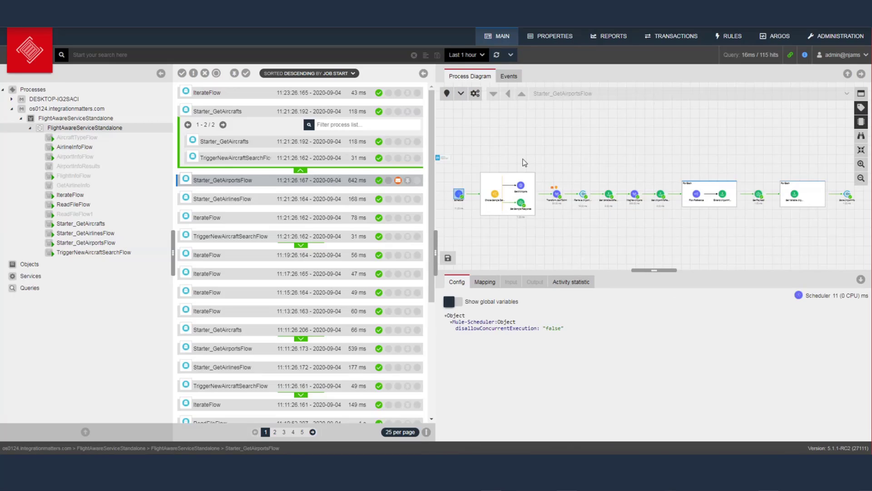
Add a new extract property row set to Business Object
left_click(475, 95)
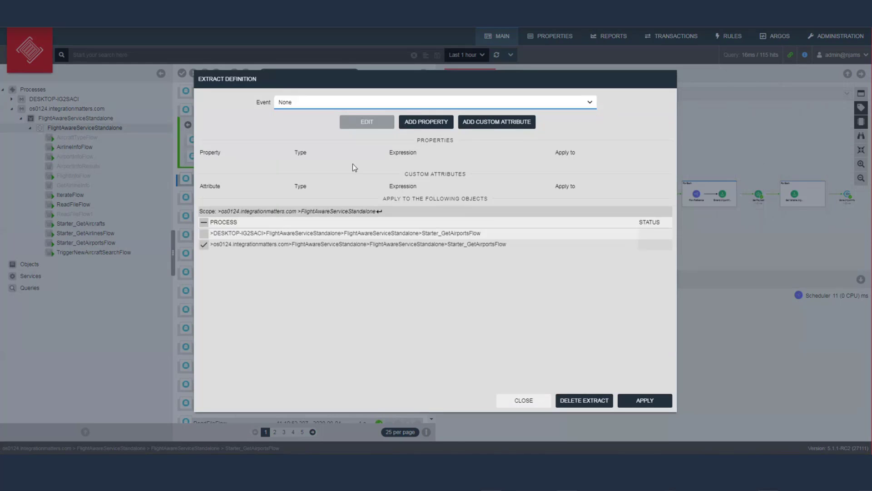
left_click(435, 122)
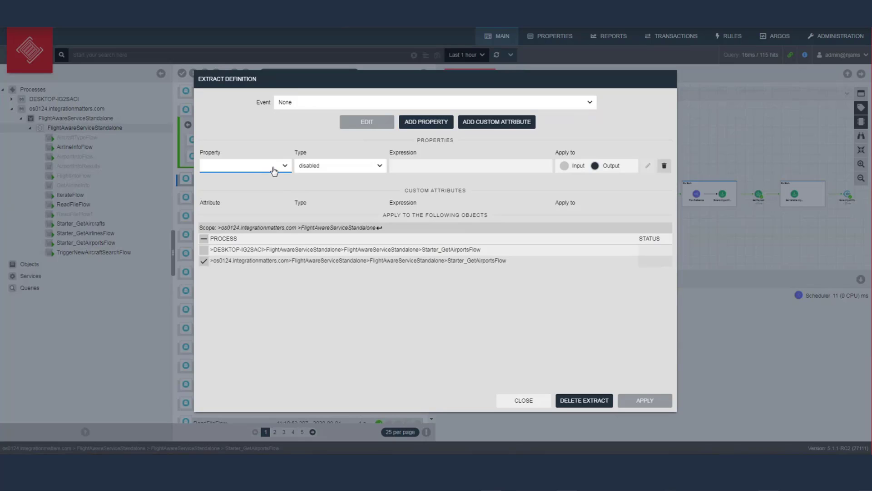
left_click(274, 170)
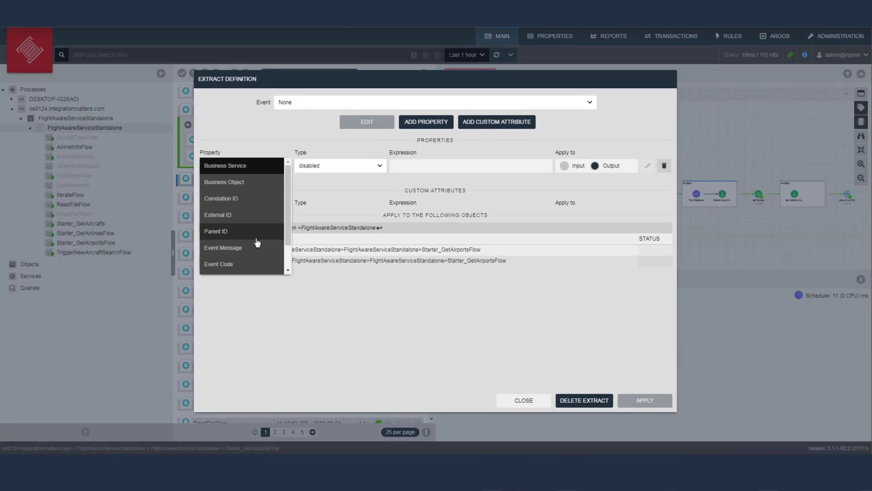
left_click_drag(287, 241, 285, 268)
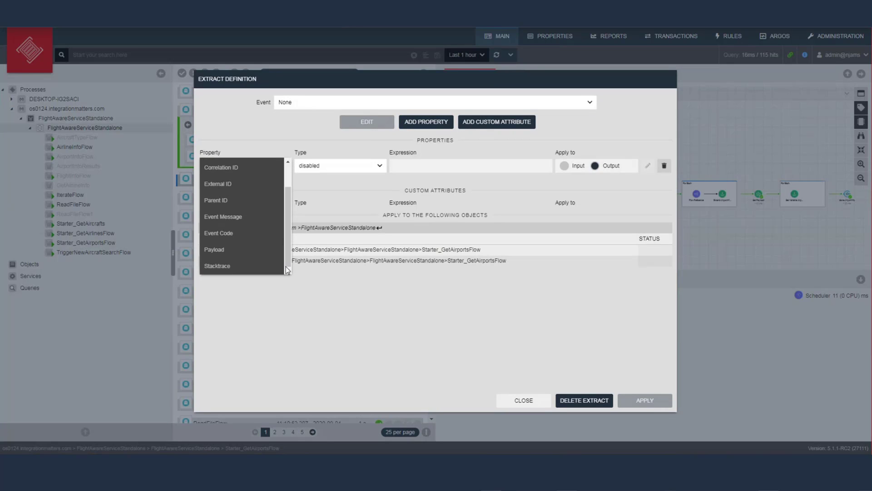
scroll(285, 255, "up", 3)
left_click(240, 180)
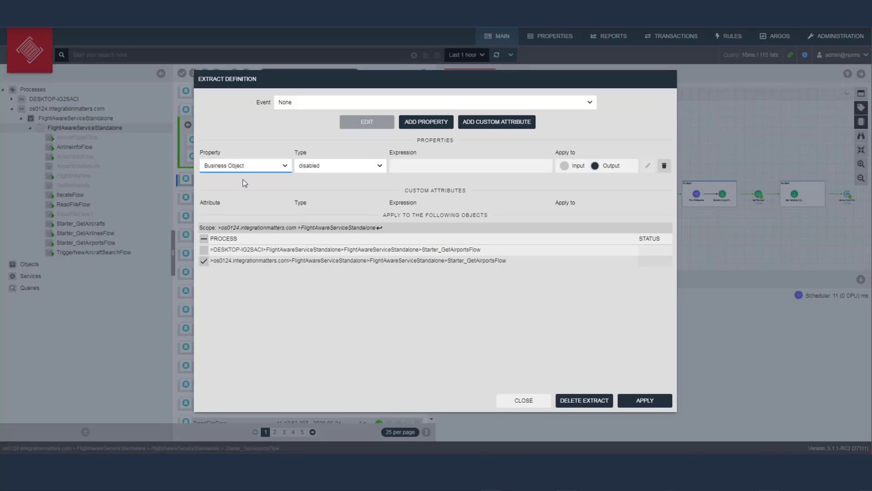
Set the extract type to Value with expression 'Order' and close the extract definition
left_click(358, 166)
left_click(332, 230)
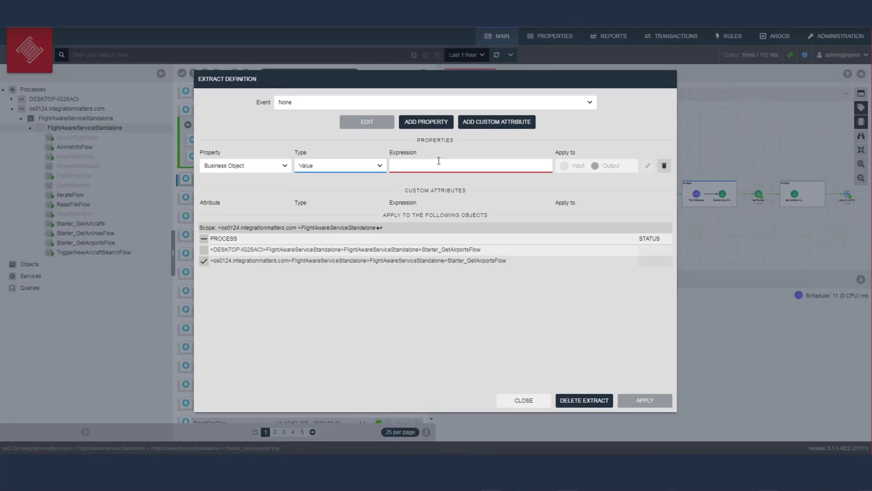
left_click(439, 165)
type("Oder")
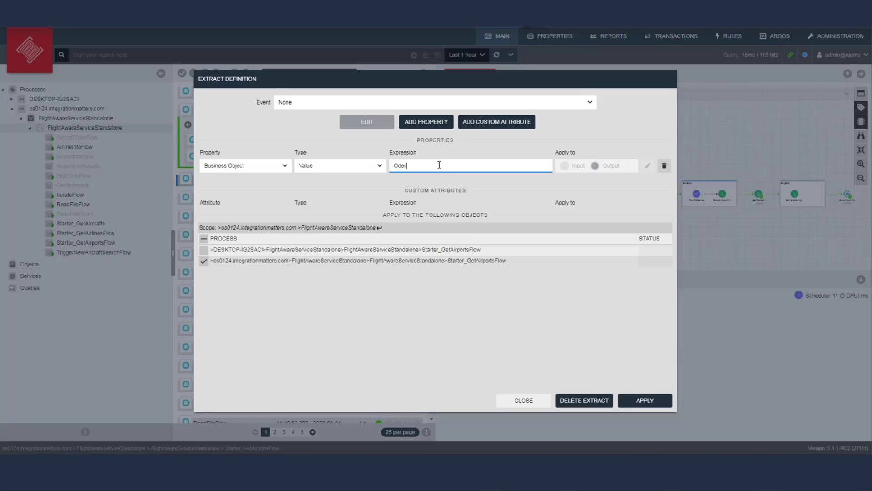
key("Left")
key("Left")
key("Left")
type("r")
left_click(535, 402)
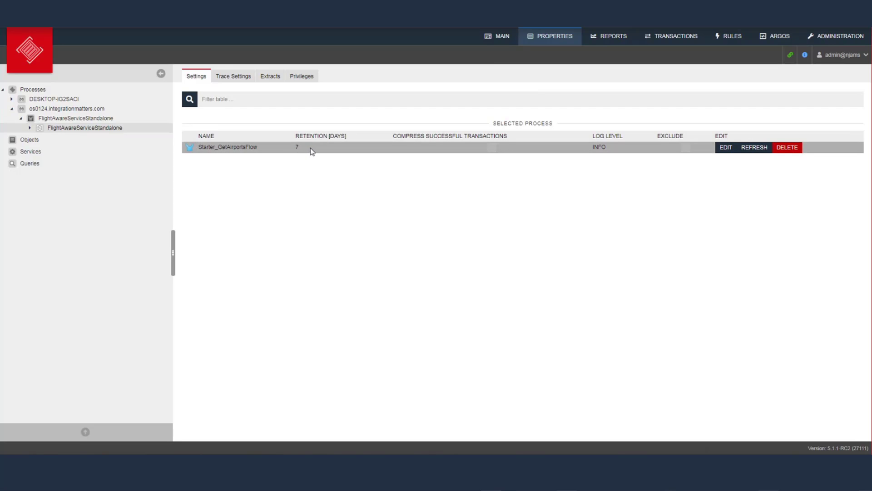
List FlightAwareServiceStandalone's 13 child flows at 7 days, INFO, and edit the FlightInfoFlow row
left_click(30, 128)
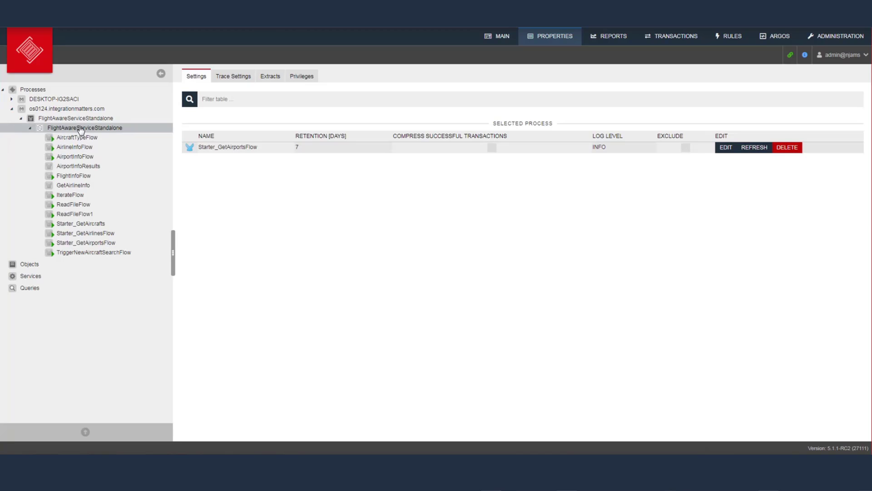
left_click(93, 131)
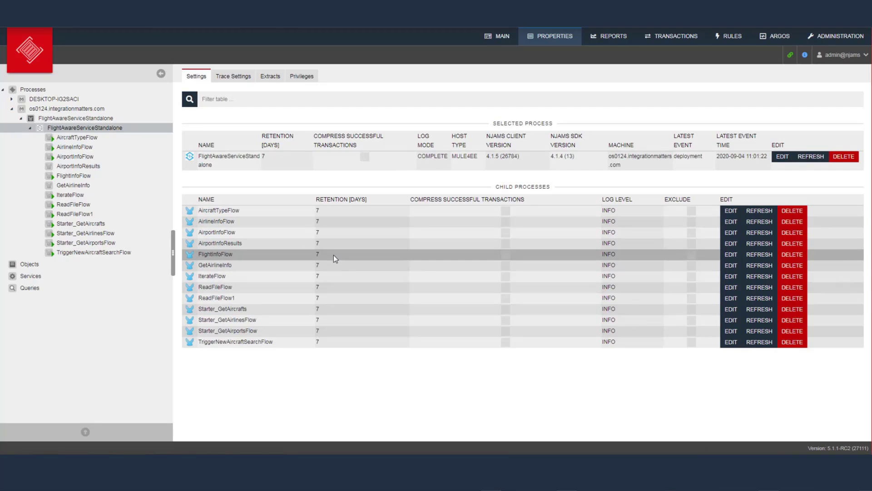
left_click(731, 254)
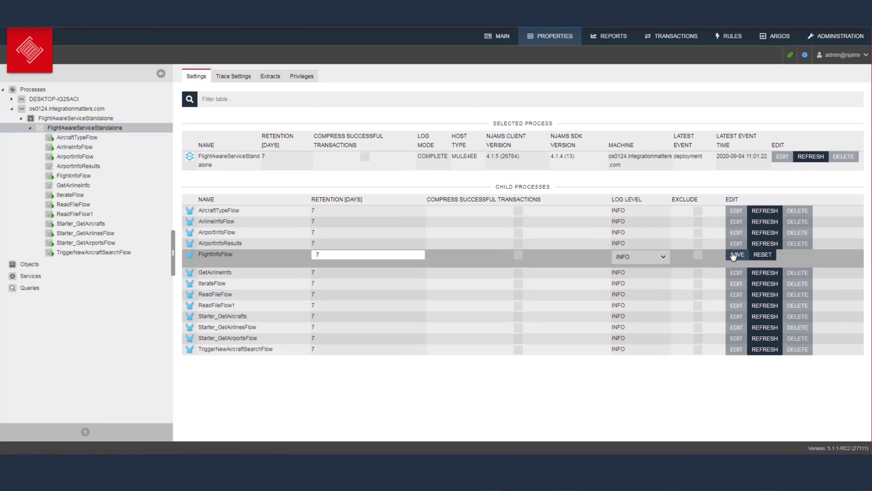
Set FlightInfoFlow's retention to 28 days and tick Exclude
double_click(366, 254)
type("28")
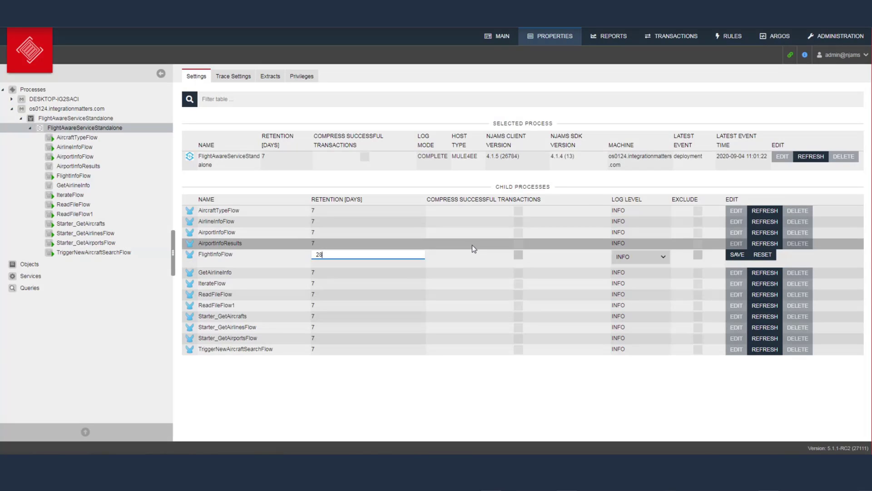
left_click(698, 257)
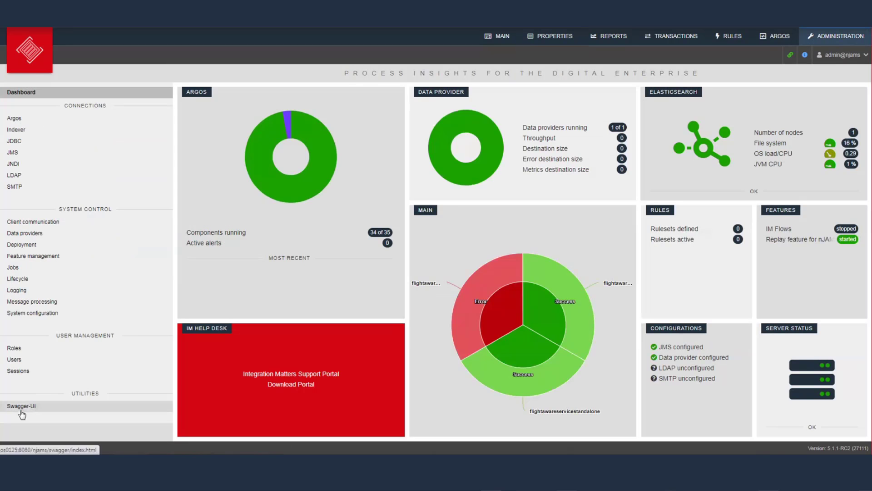
Open Swagger-UI from the Utilities section of the Administration sidebar
left_click(21, 409)
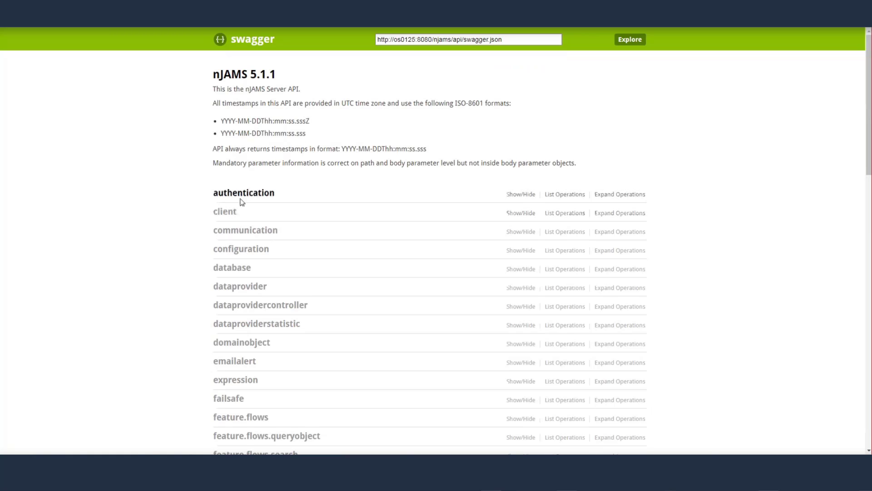
Expand and collapse the authentication operations, then scroll through domainobject's nine operations
left_click(243, 195)
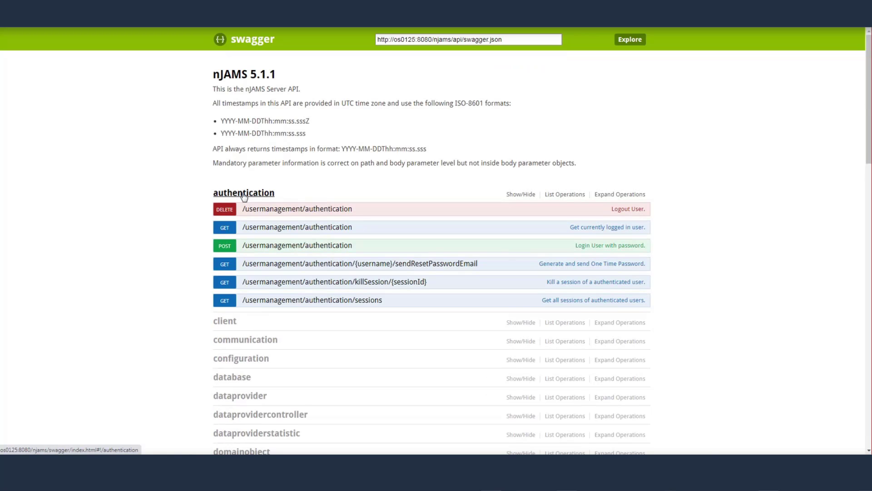
left_click(244, 195)
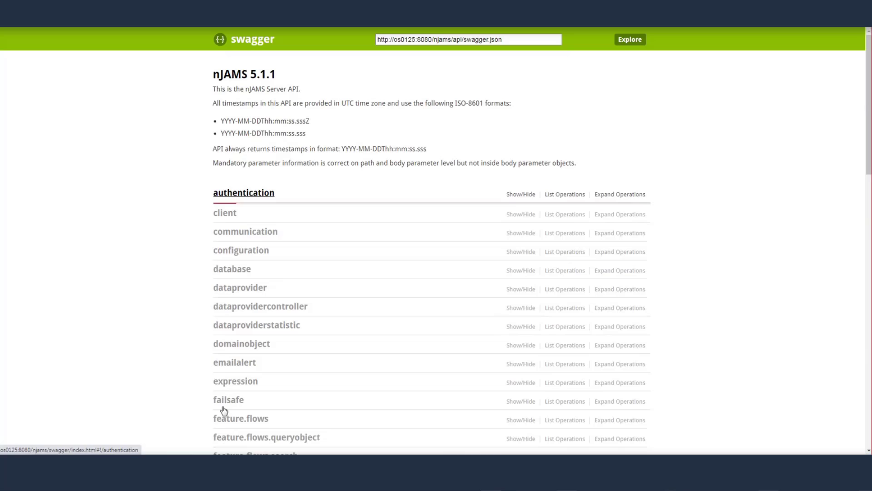
left_click(245, 345)
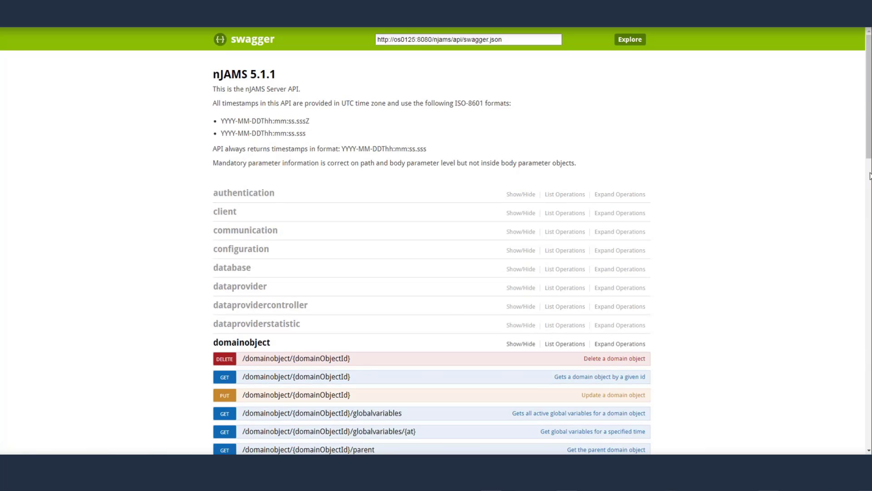
scroll(453, 308, "down", 3)
scroll(732, 113, "down", 2)
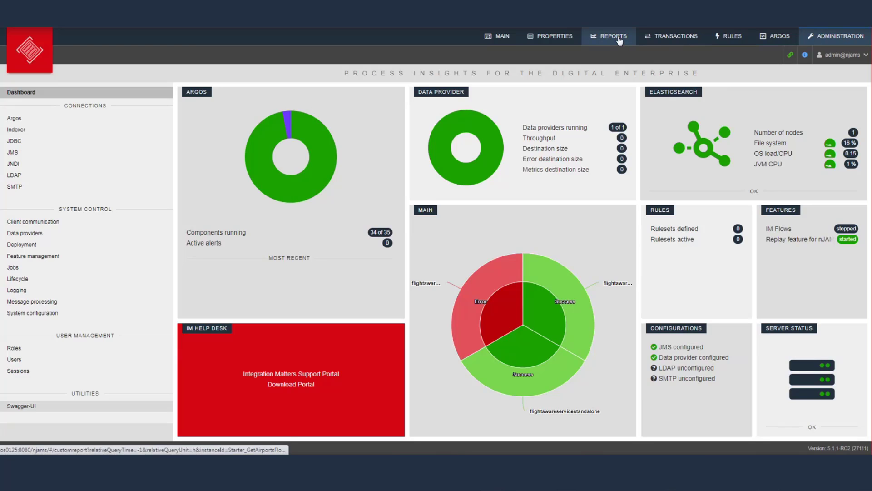
Open the Reports overview showing 78% availability, 336 ms response time and 677 throughput
left_click(552, 136)
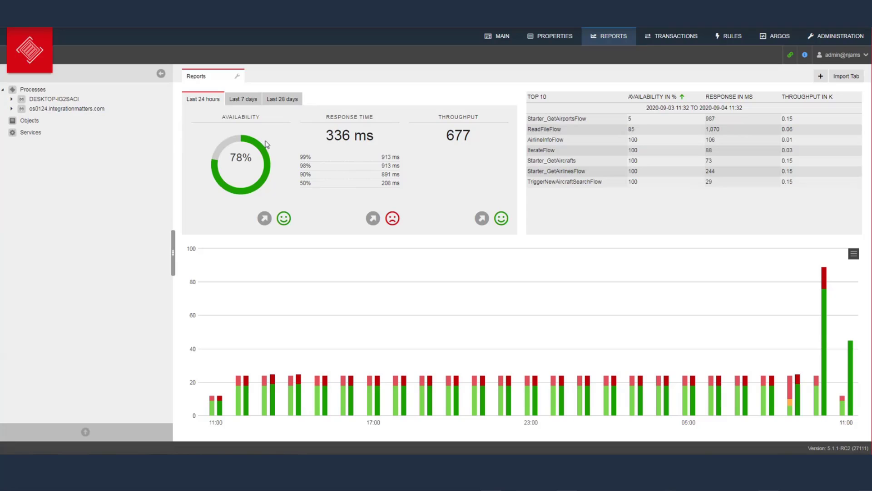
mouse_move(265, 168)
mouse_move(429, 256)
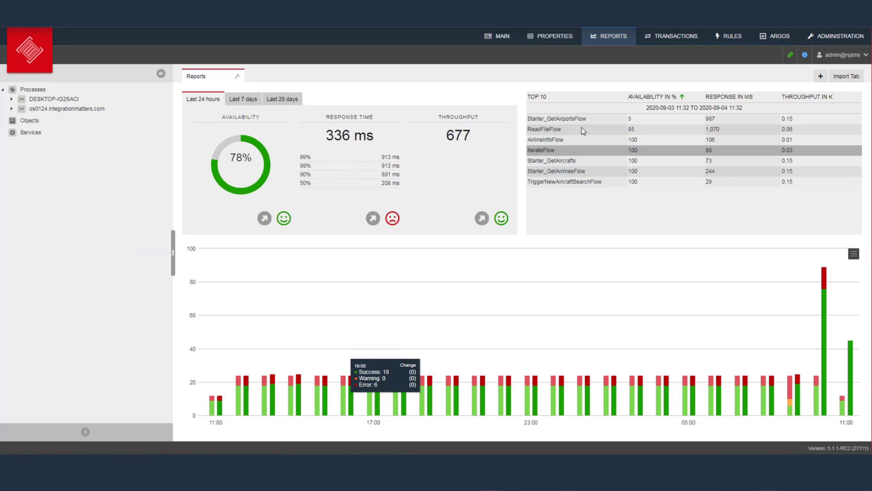
Create a report tab named 'myreport' for the admin role and switch to it
left_click(820, 78)
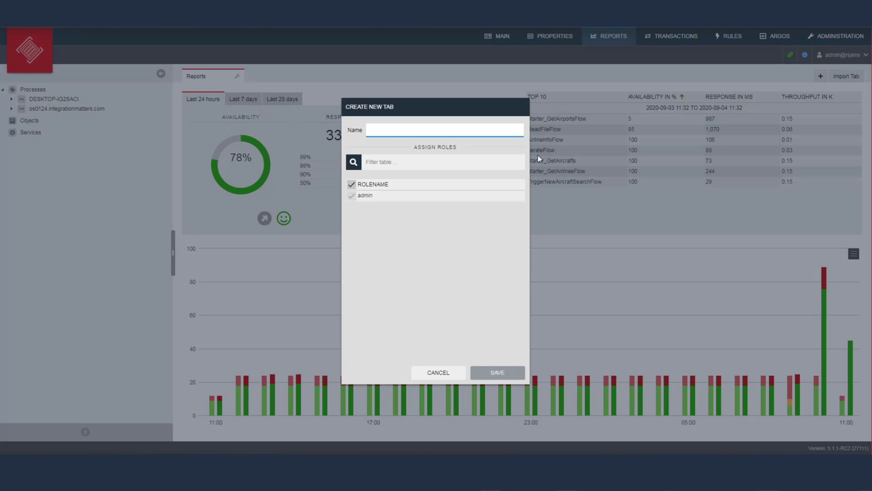
type("myreport")
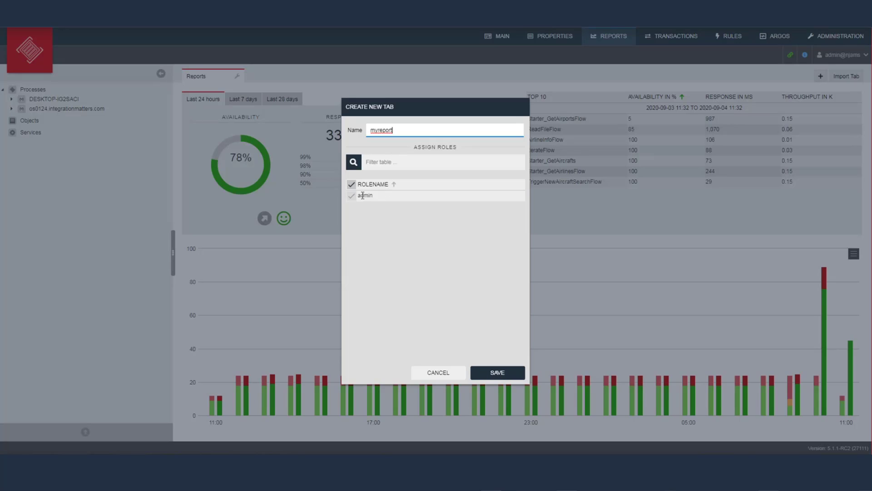
left_click(499, 375)
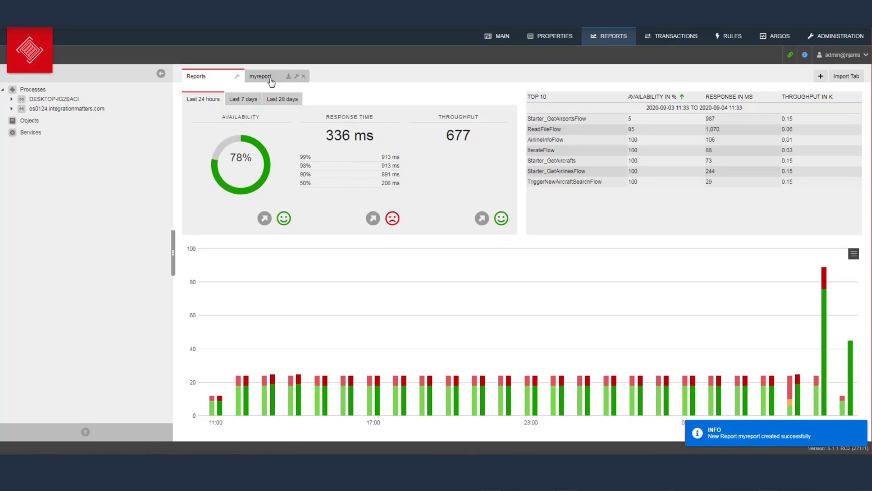
left_click(268, 77)
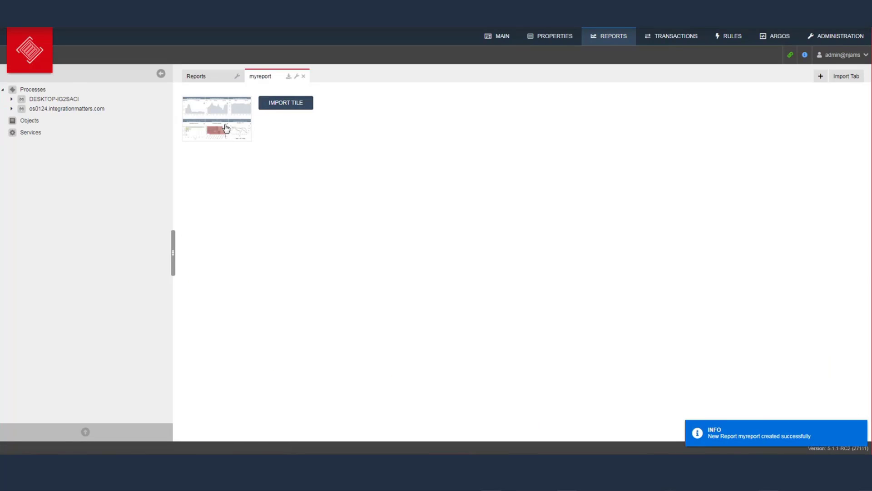
Start a custom tile from the line chart template and view its per-day statsTime query
left_click(225, 128)
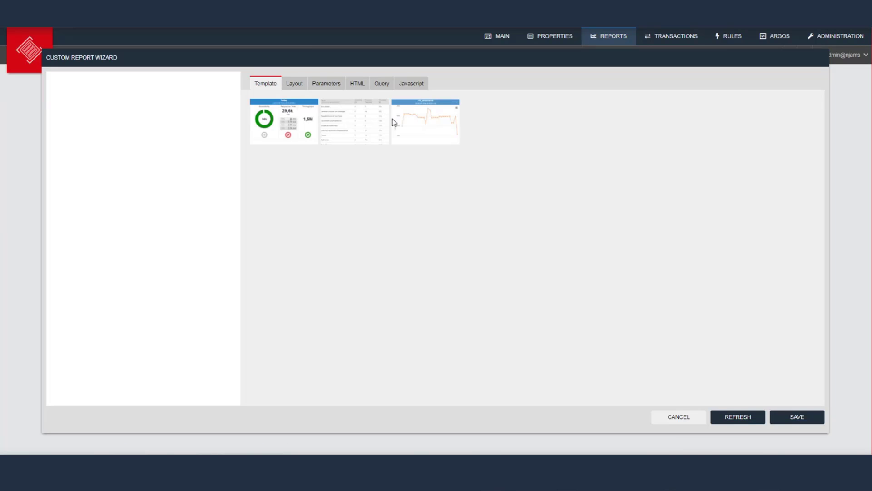
left_click(411, 123)
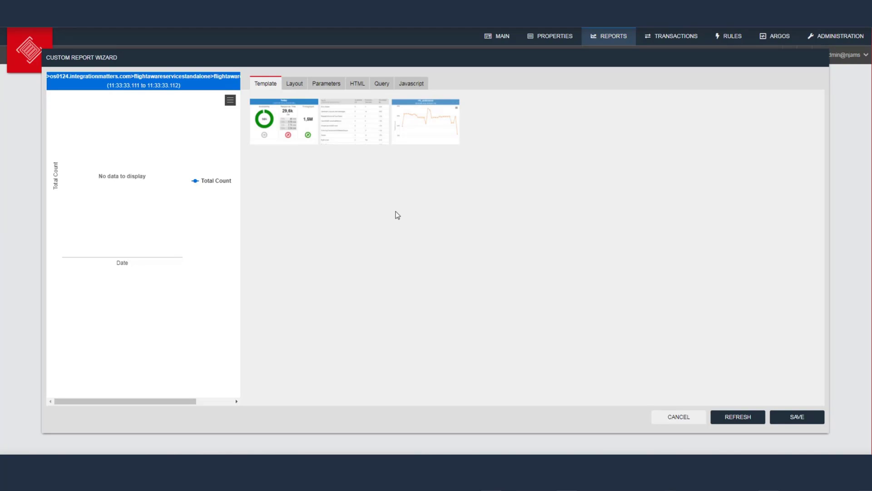
left_click(378, 84)
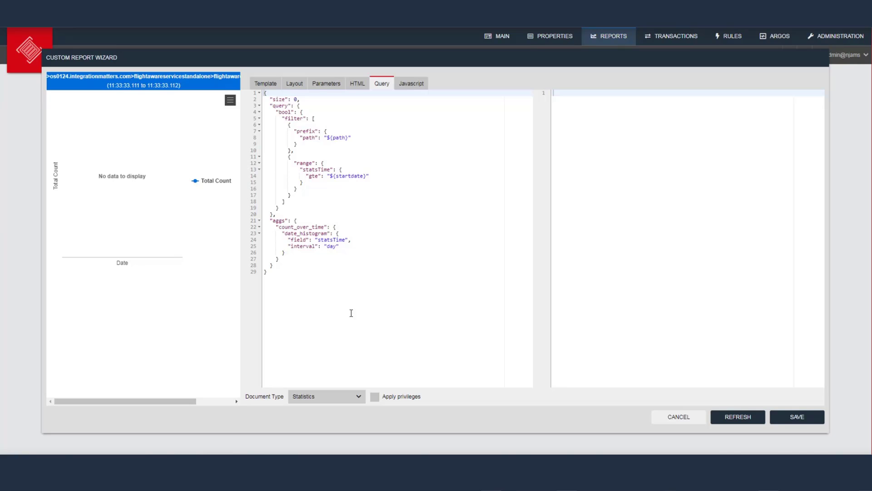
Keep Statistics as the document type, view the chart JavaScript, then cancel the custom report
left_click(357, 398)
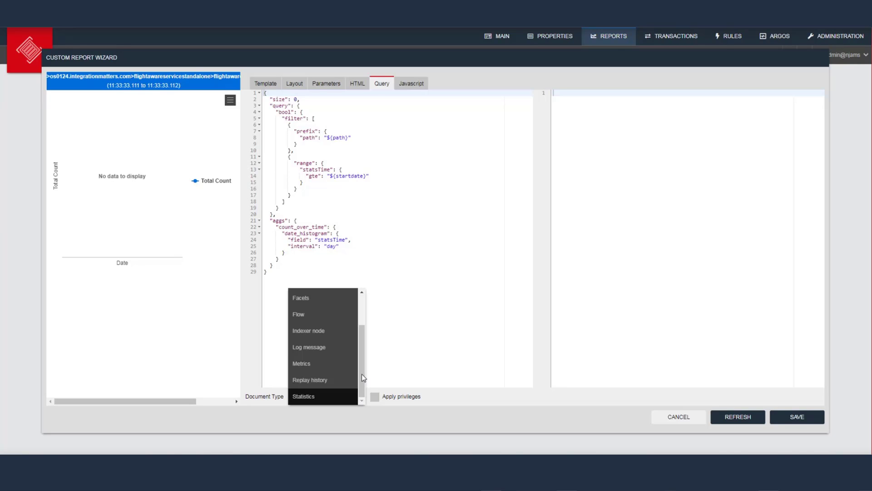
left_click_drag(362, 375, 367, 335)
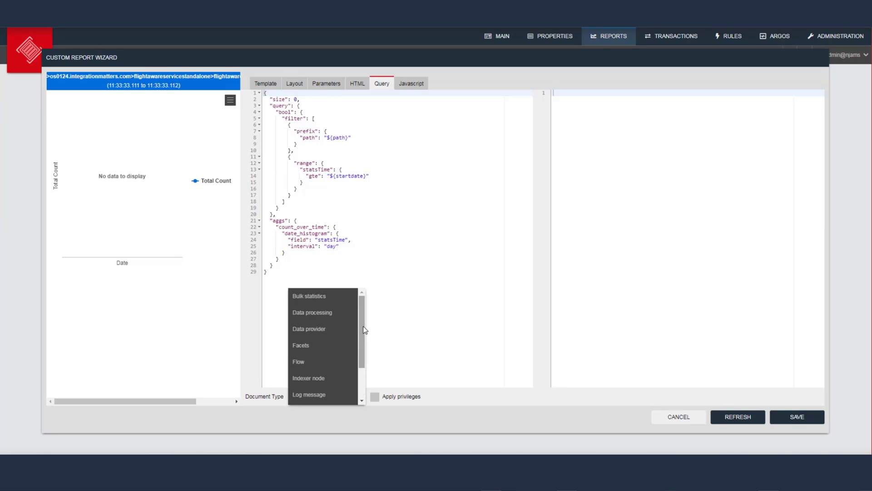
left_click_drag(363, 329, 363, 321)
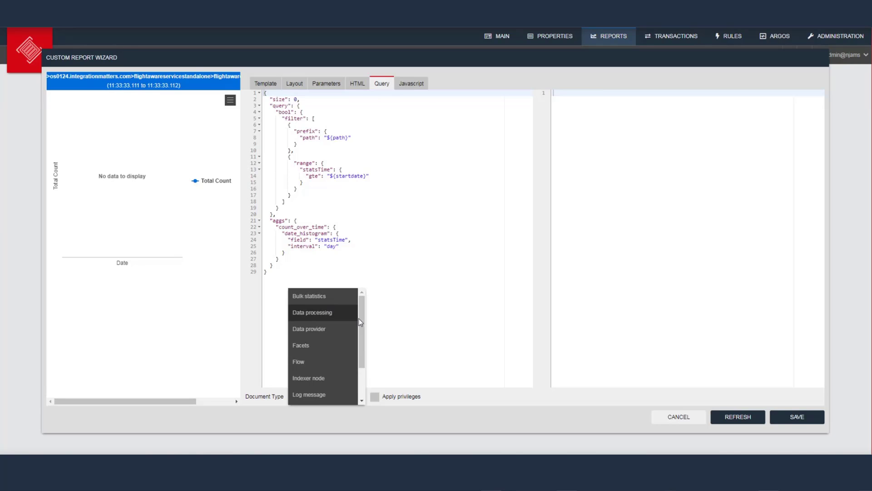
left_click_drag(361, 321, 361, 363)
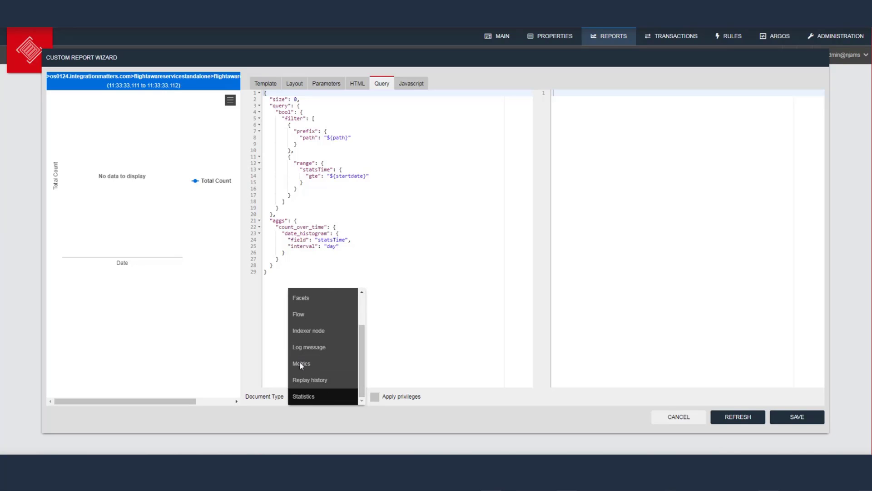
left_click(421, 359)
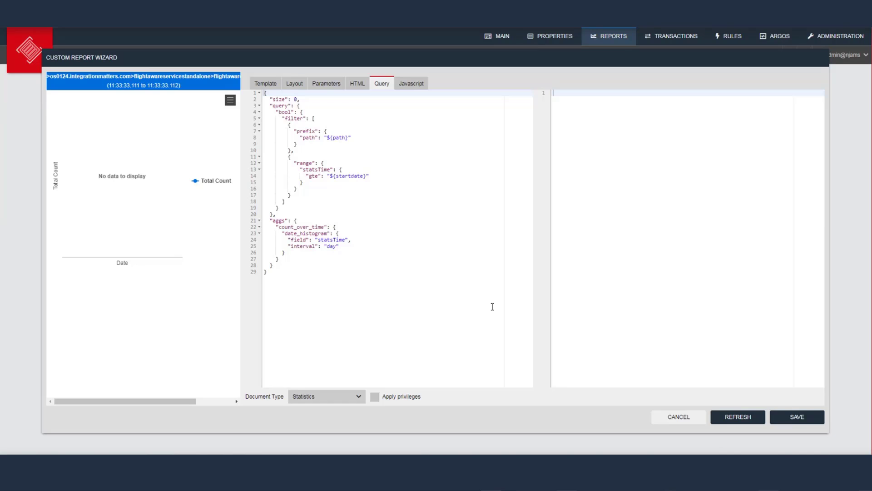
left_click(414, 84)
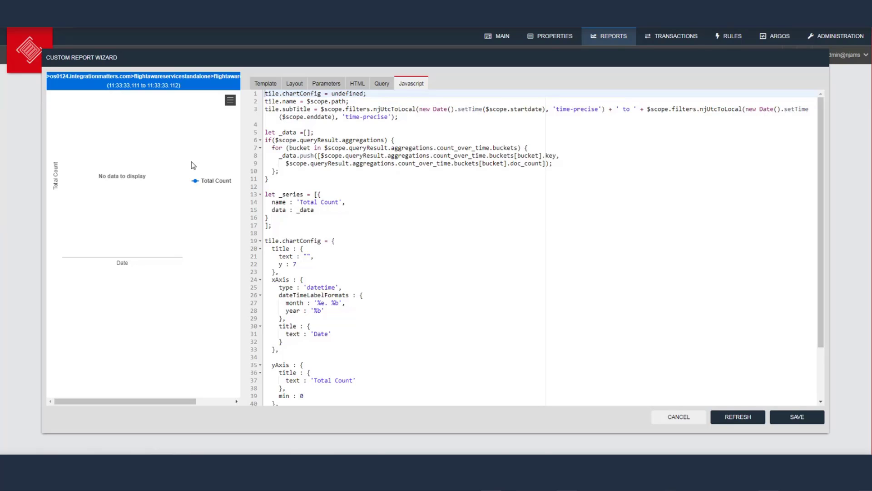
left_click(687, 414)
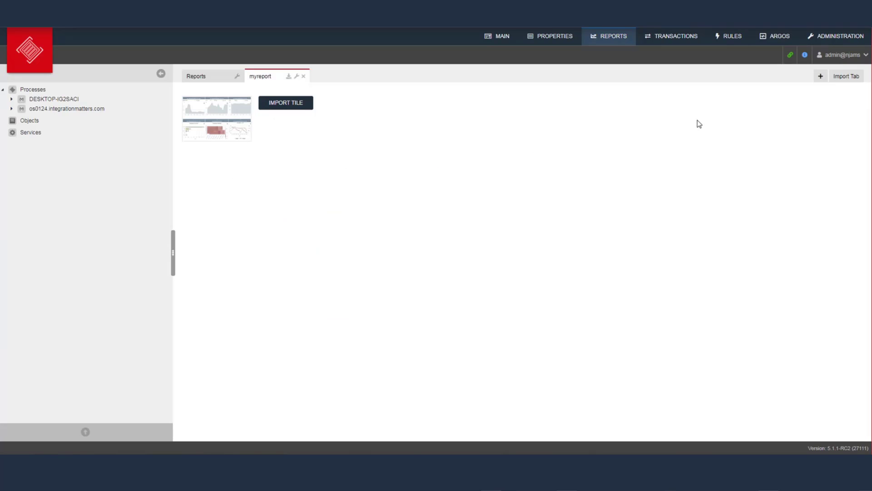
On the Rules page, create rule set 'set1' targeting LogMessage events
left_click(732, 37)
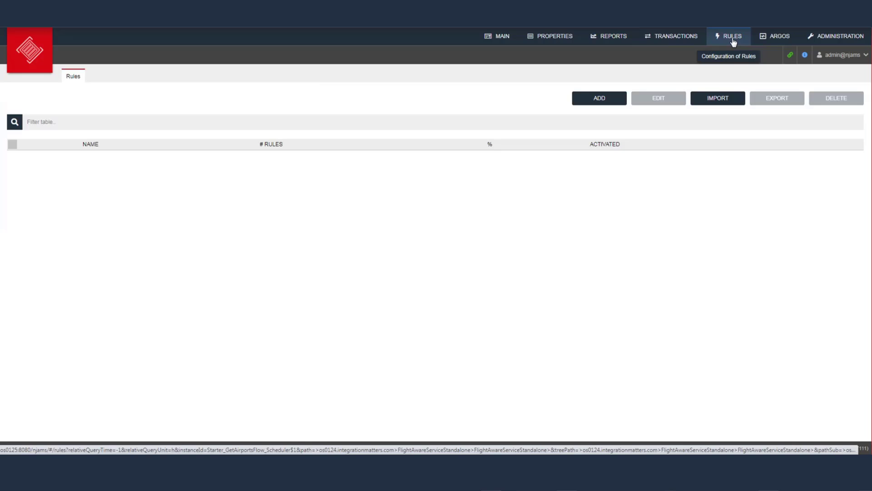
left_click(599, 97)
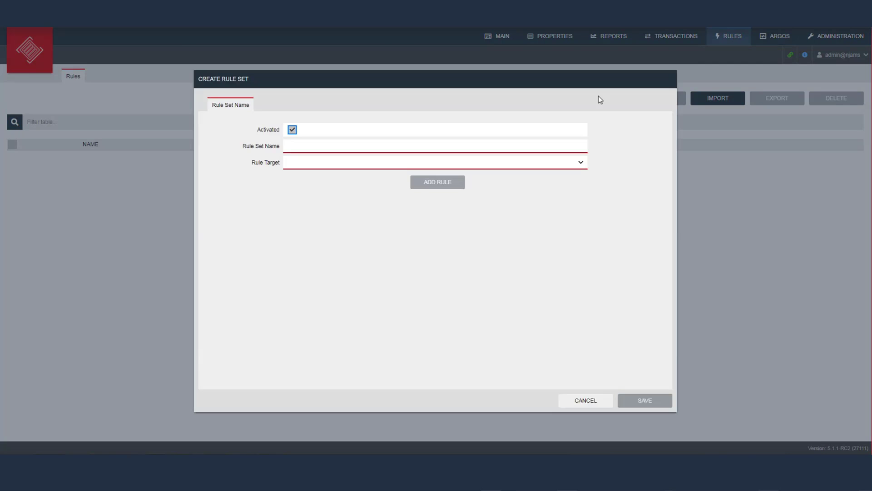
left_click(432, 146)
key("Down")
key("Tab")
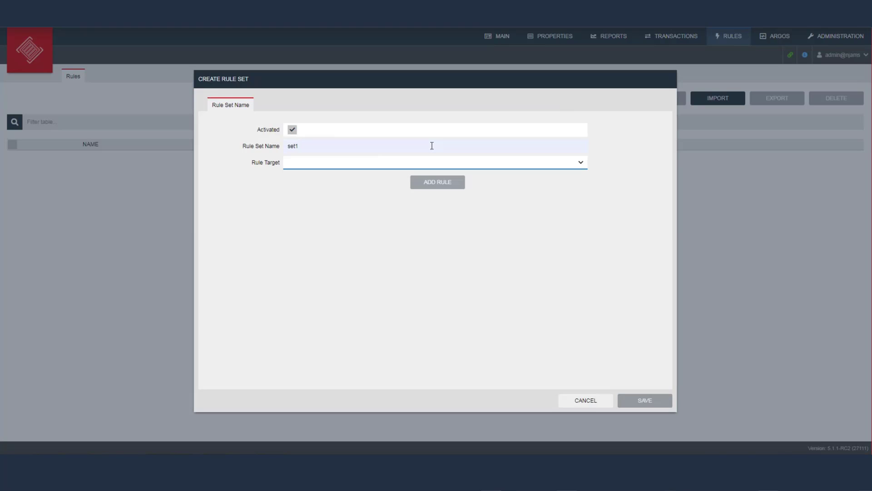
left_click(442, 166)
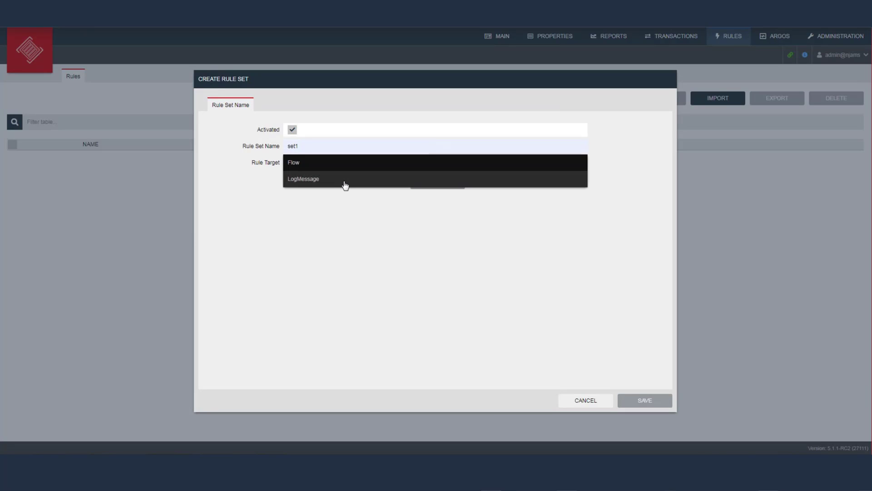
left_click(345, 184)
Add Rule 1 to the set, edit its throttling seconds, and add a blank condition
left_click(423, 186)
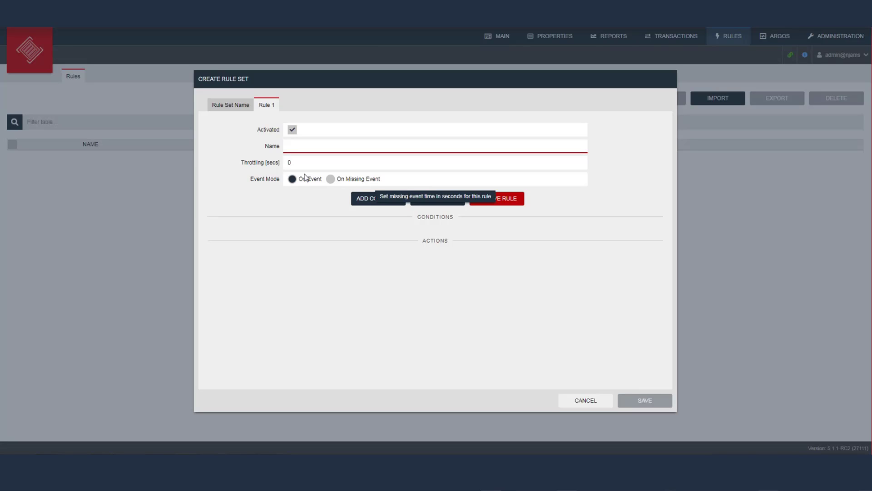
left_click(306, 159)
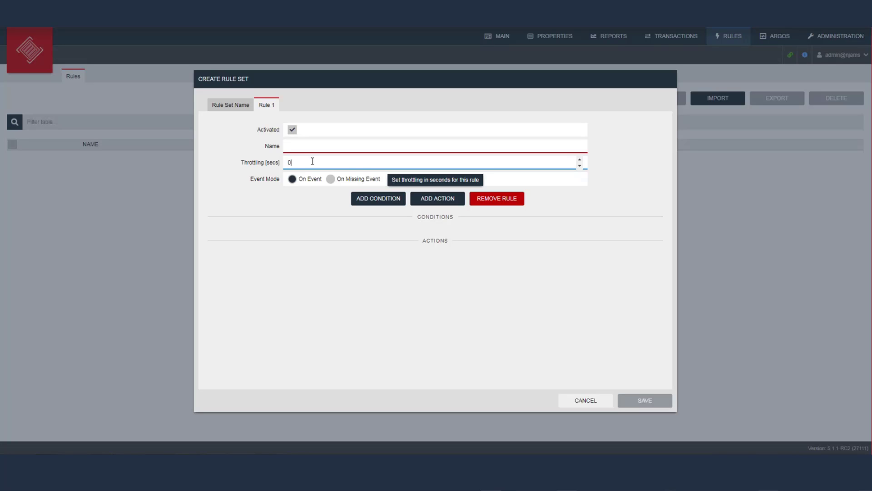
left_click(366, 198)
Set the condition to PROCESS STATUS EQUALS ERROR and add an empty action row
left_click(288, 242)
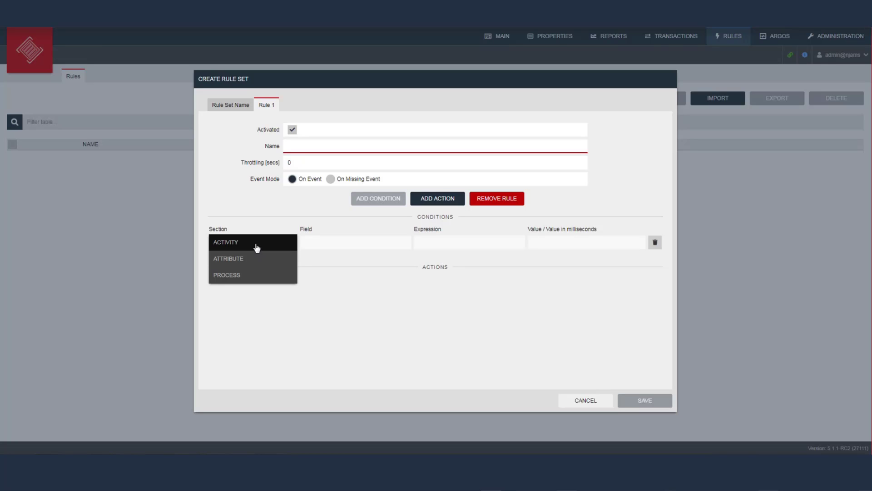
left_click(257, 282)
left_click(374, 248)
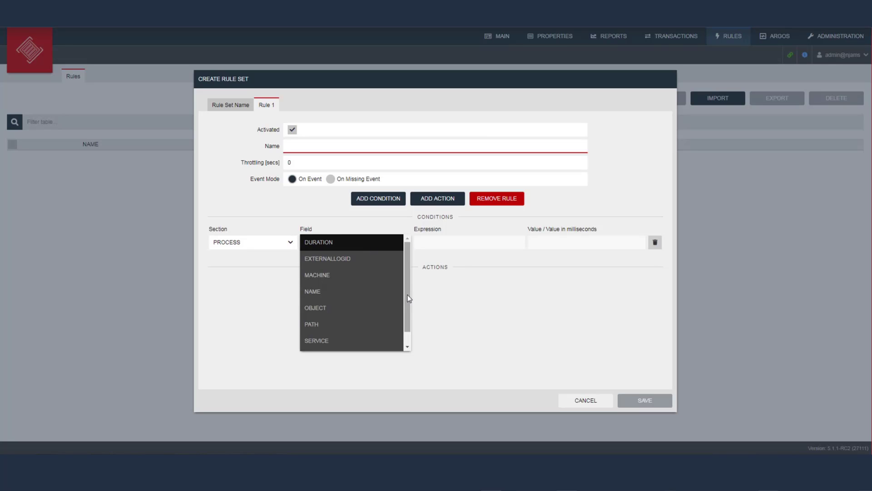
left_click_drag(409, 303, 409, 324)
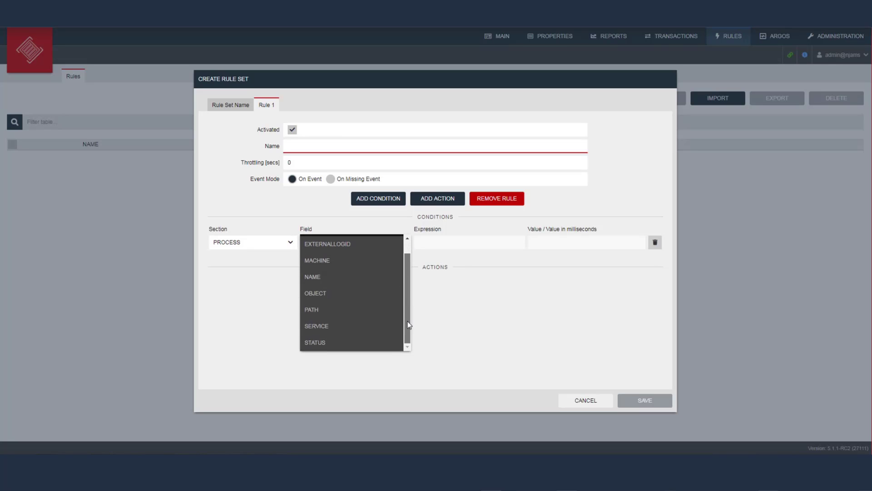
left_click(357, 343)
left_click(493, 243)
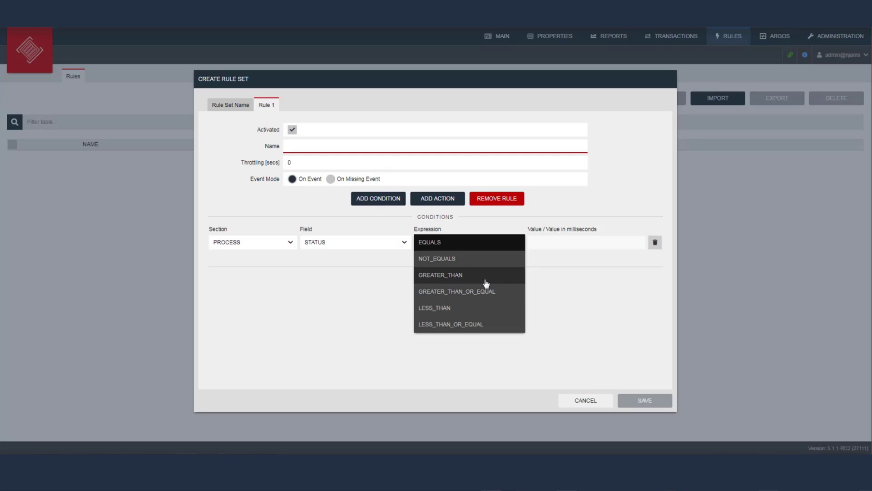
left_click(478, 245)
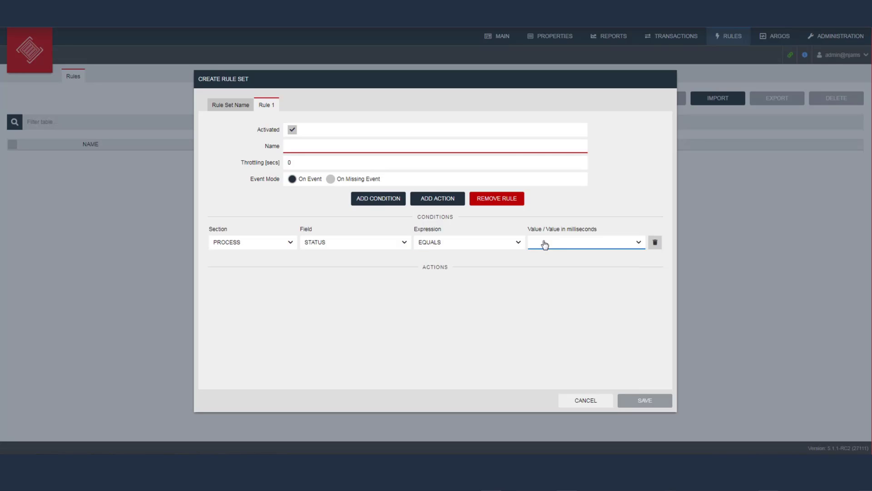
left_click(544, 243)
left_click(556, 291)
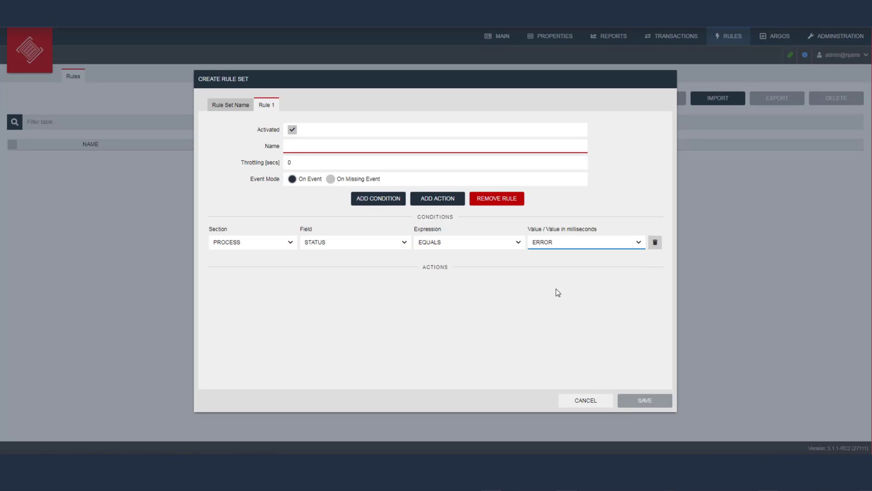
left_click(443, 197)
left_click(277, 291)
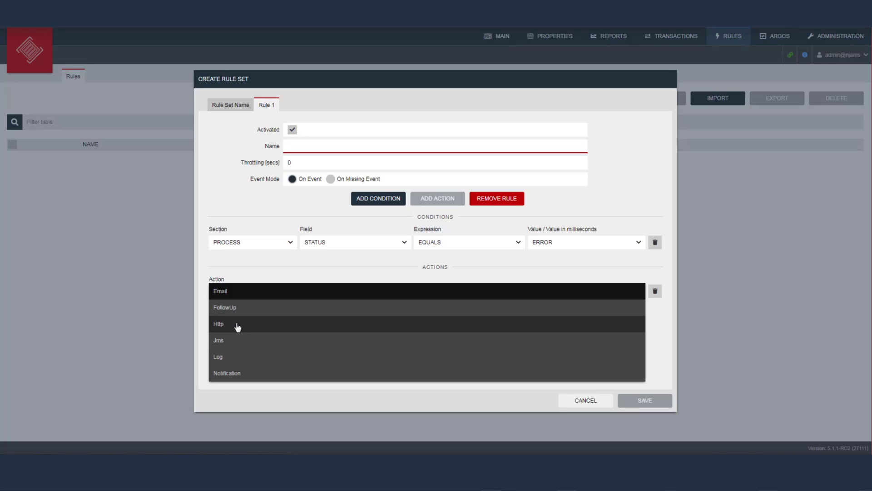
Add a second condition set to PROCESS NAME CONTAINS
left_click(326, 253)
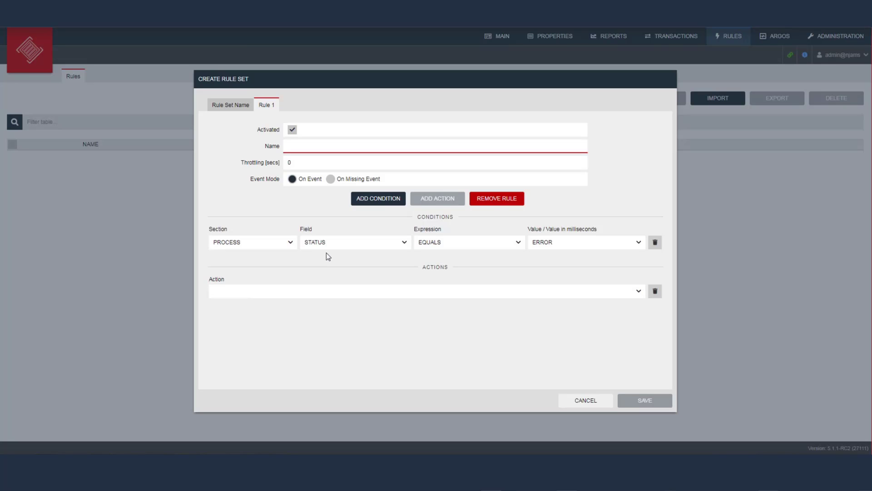
left_click(389, 198)
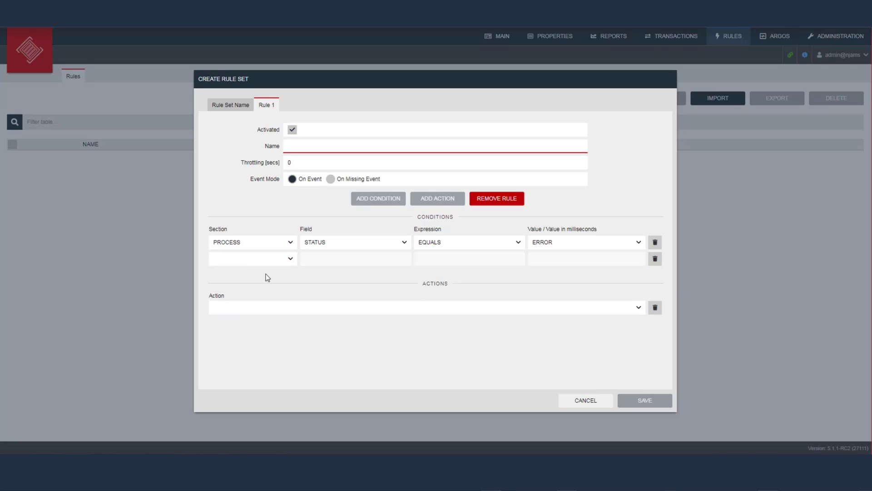
left_click(291, 260)
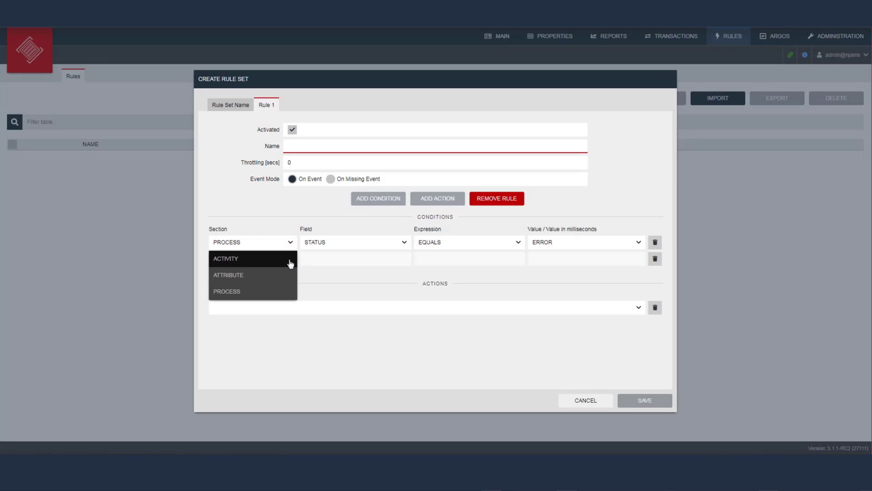
left_click(263, 291)
left_click(343, 260)
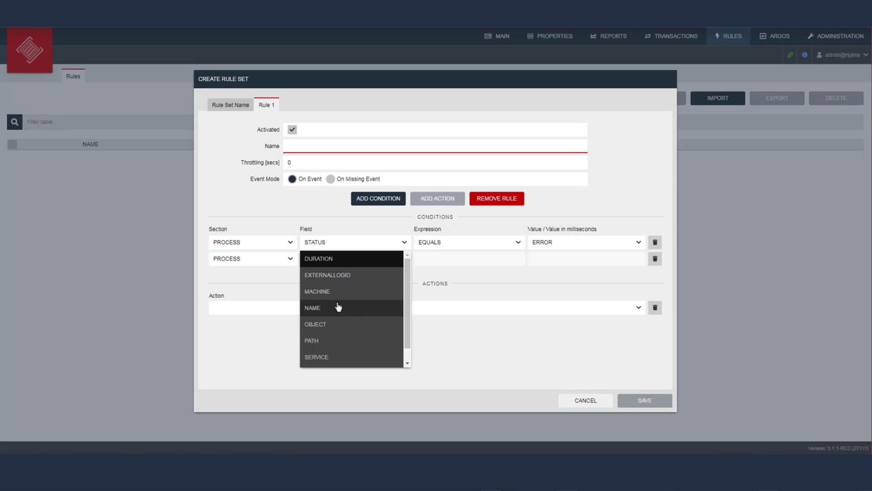
left_click(338, 307)
left_click(453, 265)
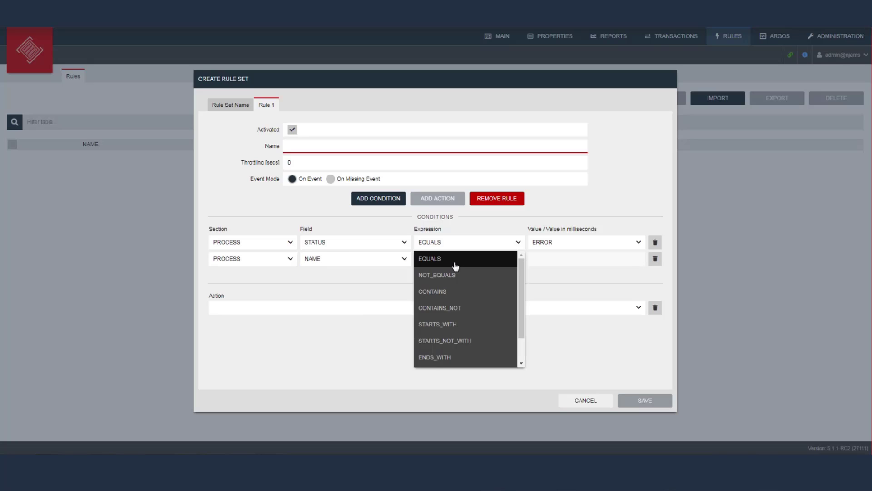
left_click(454, 291)
Enter 'Order' as its value, enable On Missing Event, then cancel the rule set
left_click(590, 258)
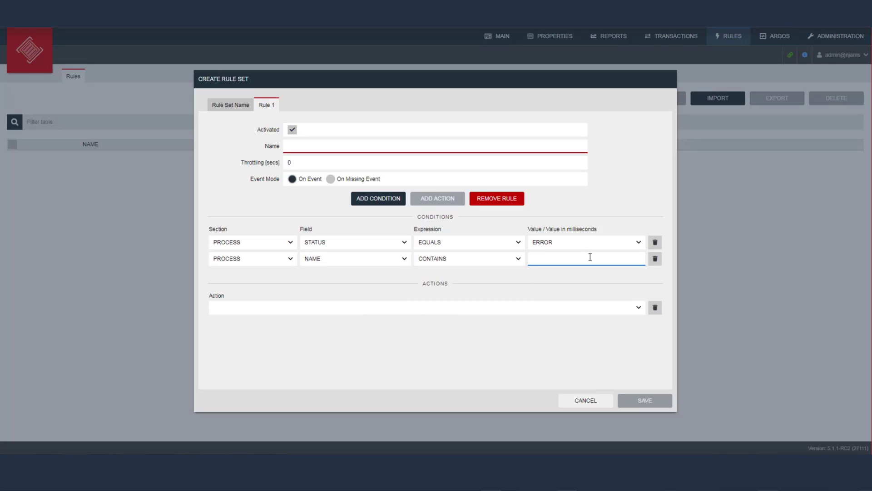
type("Order")
left_click(589, 401)
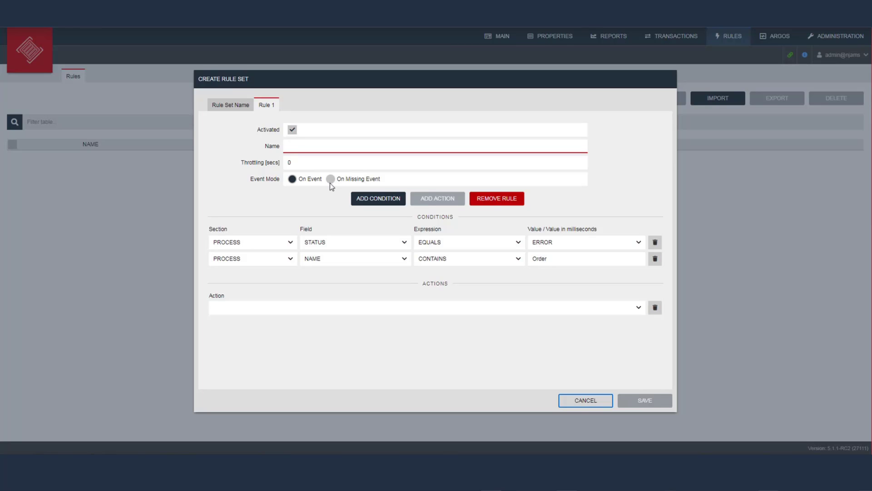
left_click(330, 180)
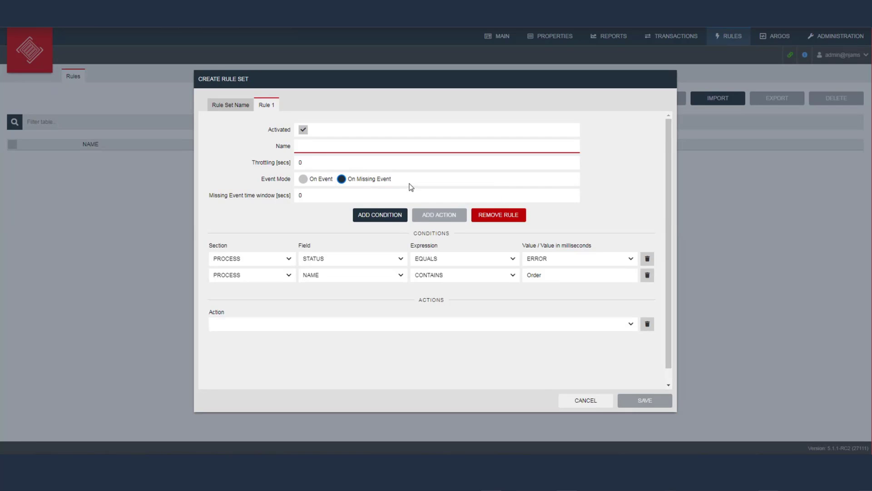
left_click(583, 406)
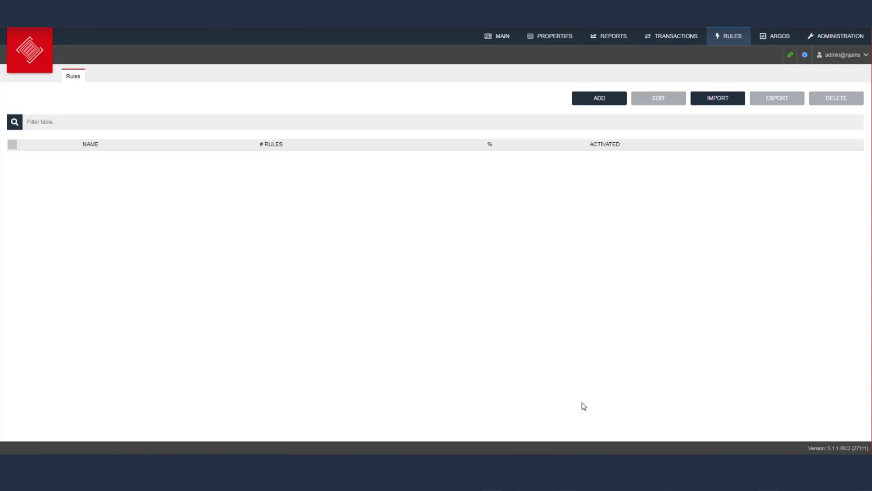
Open the Argos dashboard kruno and view component details for os0124.integrationmatters.com
left_click(778, 38)
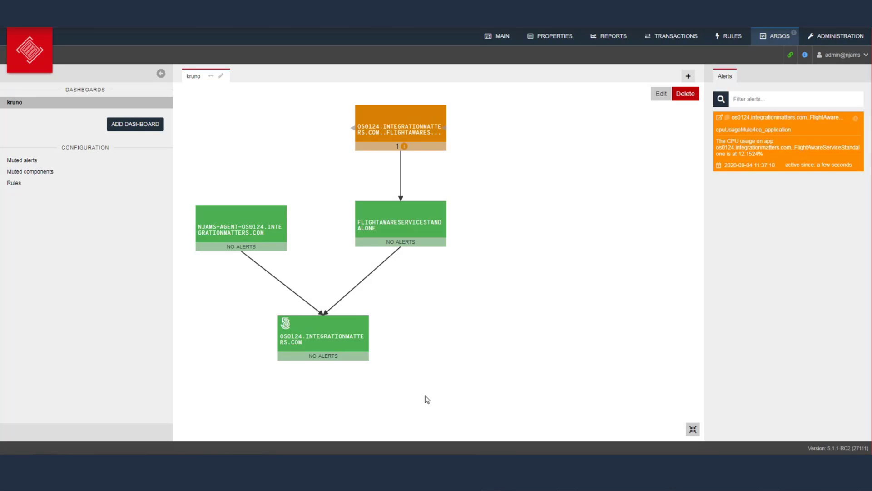
mouse_move(403, 221)
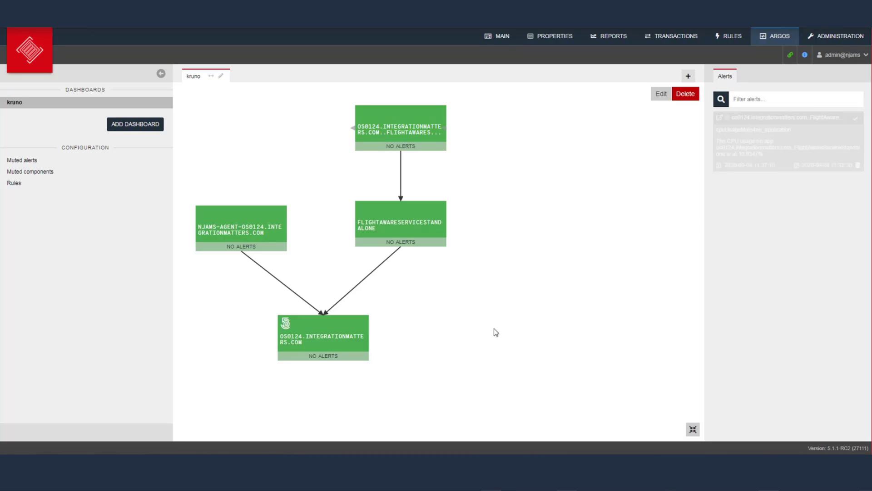
mouse_move(296, 342)
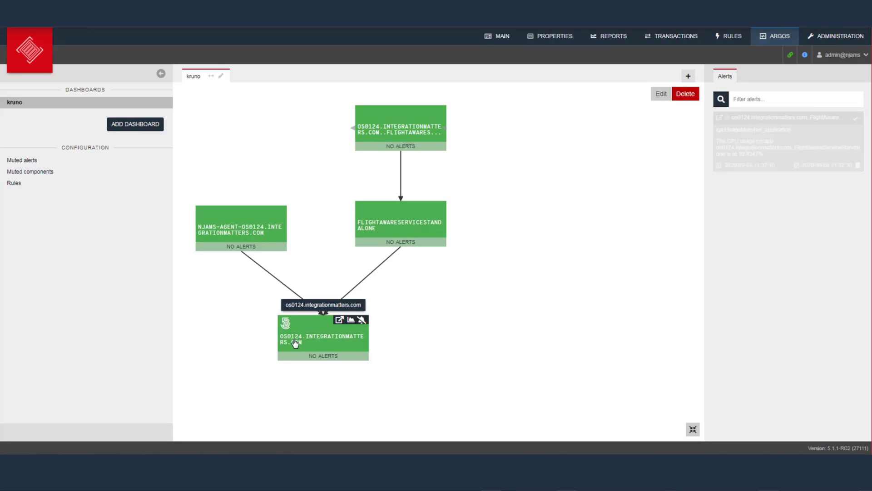
left_click(347, 334)
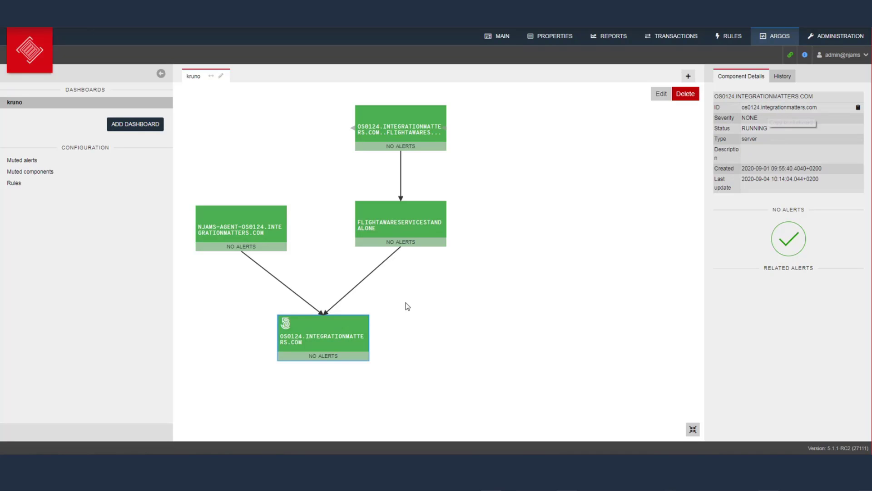
Put the Argos dashboard into editing mode and create a new component on the canvas
left_click(661, 96)
left_click(659, 96)
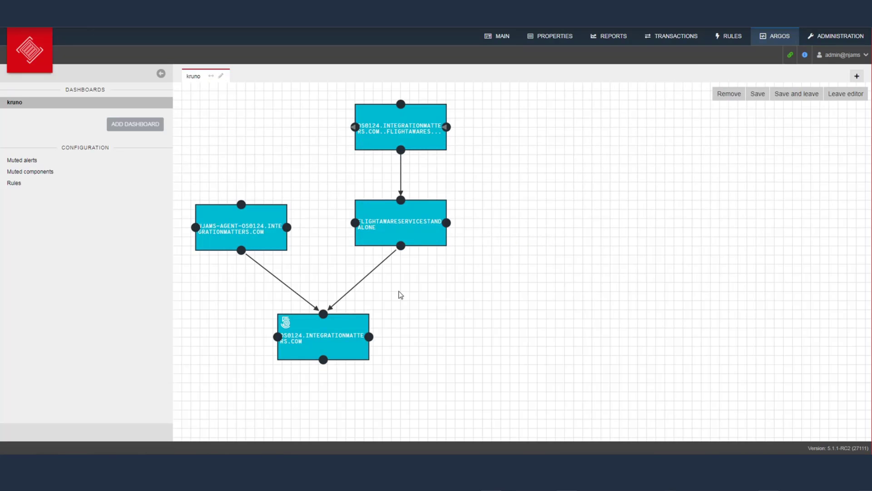
double_click(556, 248)
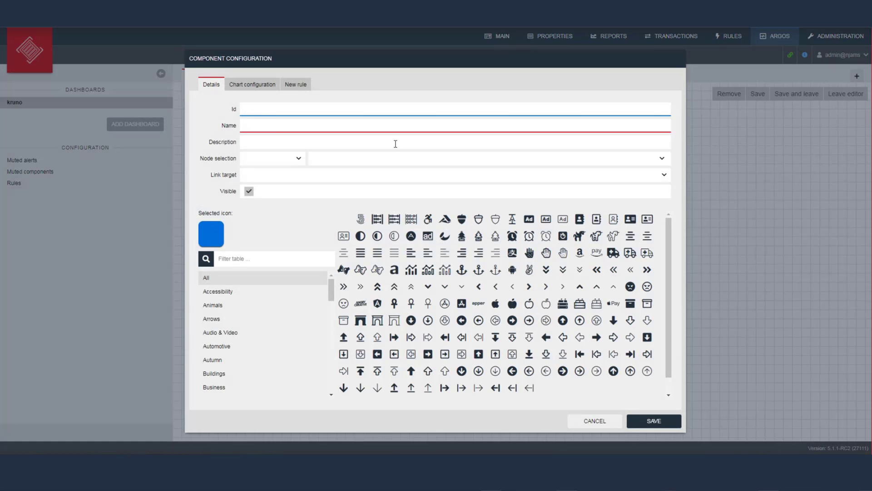
Browse the node list without choosing a node, then view the component's chart configuration
left_click(416, 162)
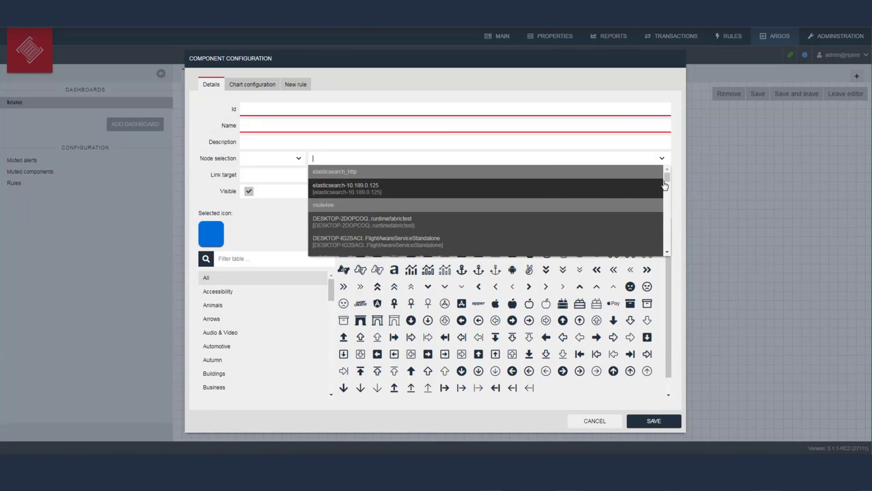
scroll(670, 198, "down", 3)
scroll(670, 199, "down", 2)
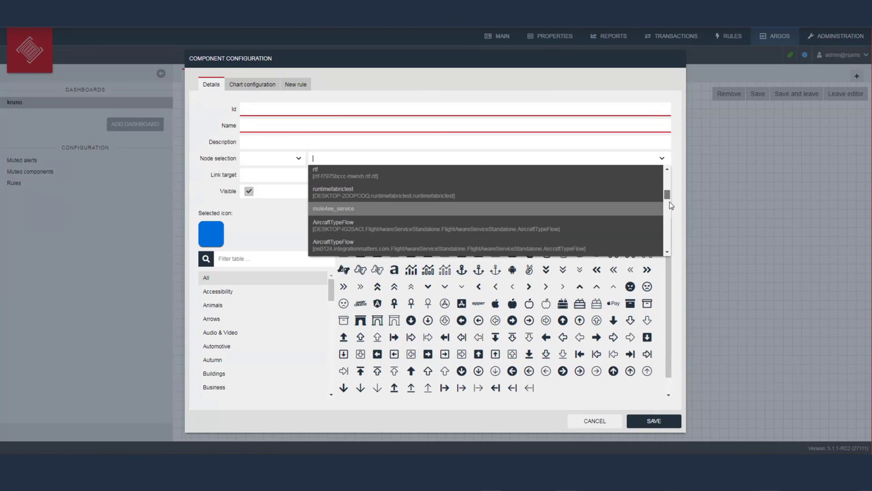
scroll(671, 212, "down", 3)
left_click_drag(670, 212, 669, 243)
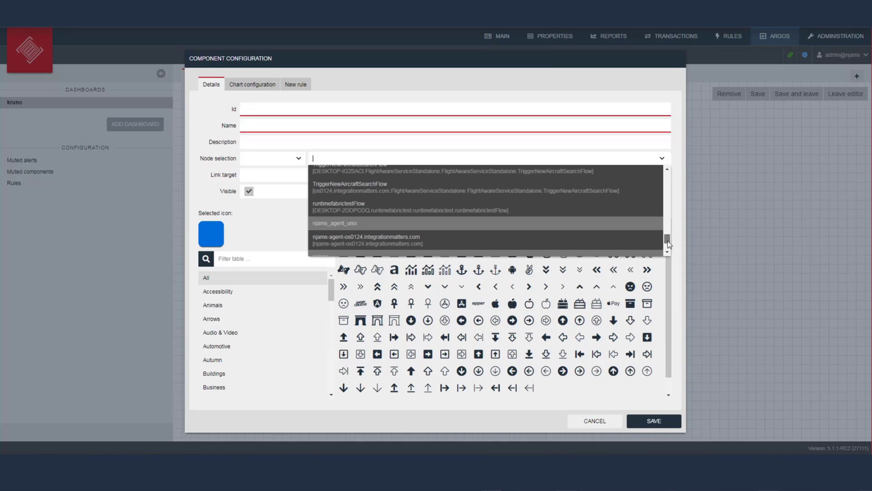
left_click(523, 155)
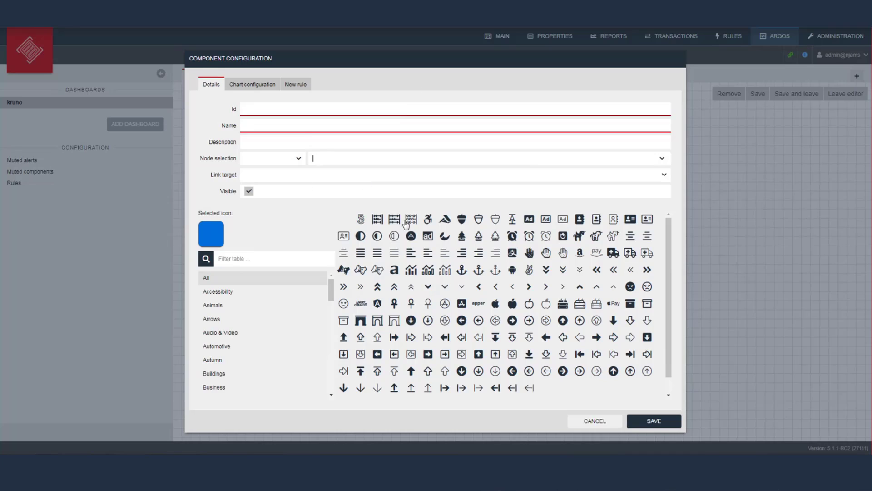
left_click(260, 88)
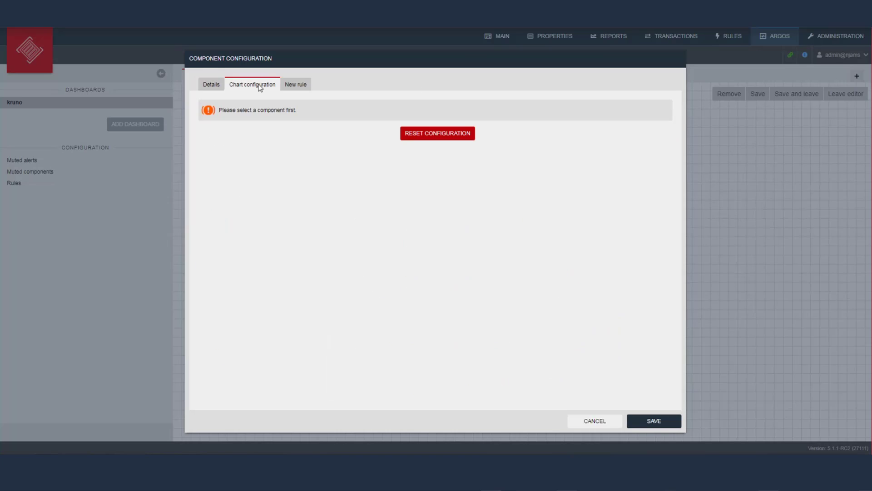
Open the Argos rules list and edit the cpuUsageMule4ee_application rule
left_click(296, 85)
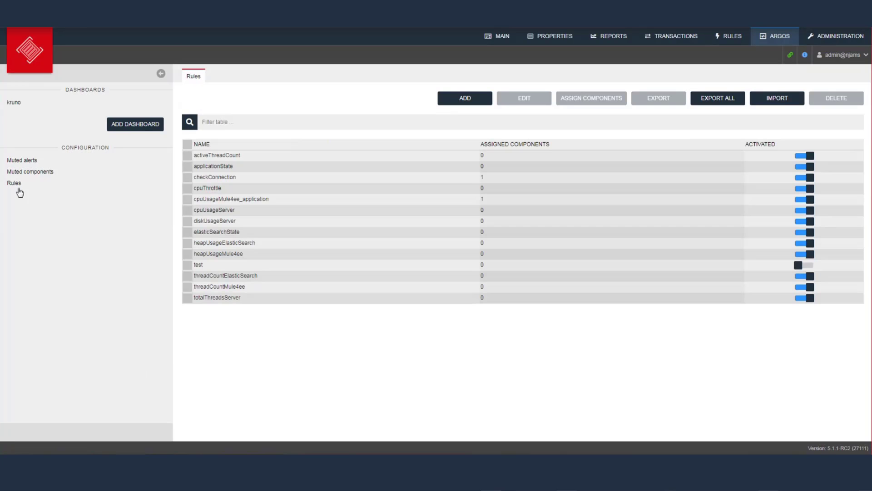
left_click(16, 187)
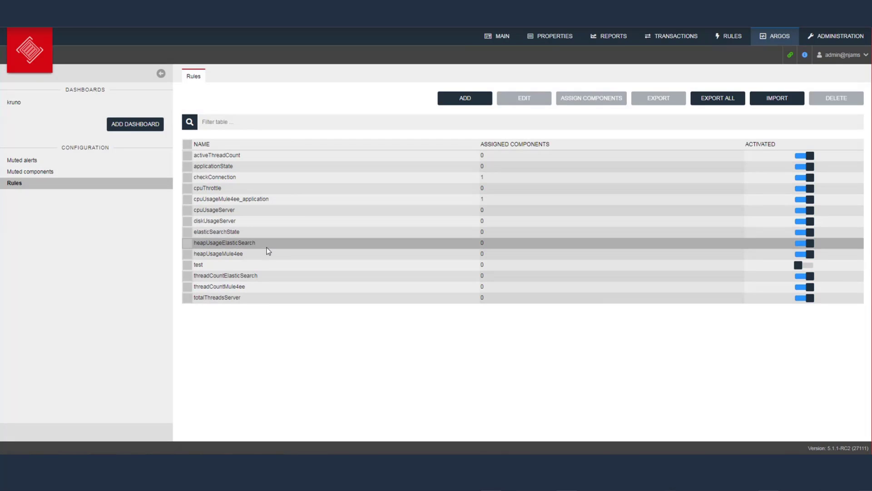
left_click(186, 200)
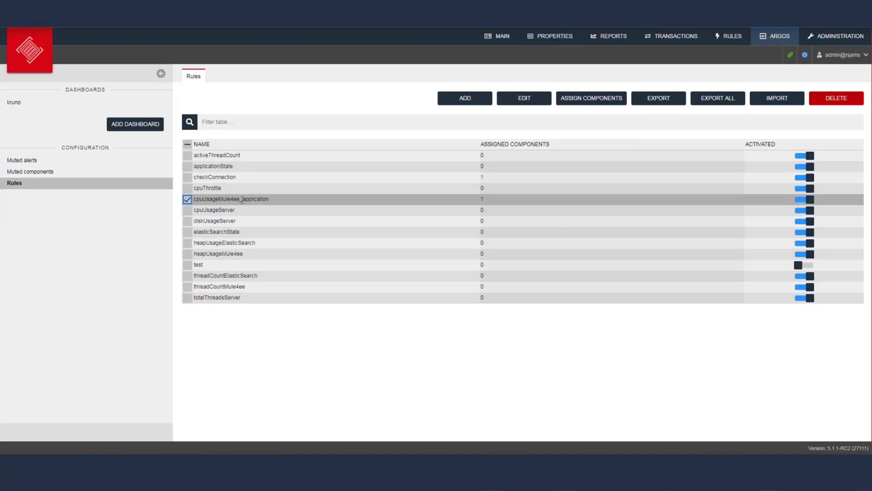
left_click(537, 102)
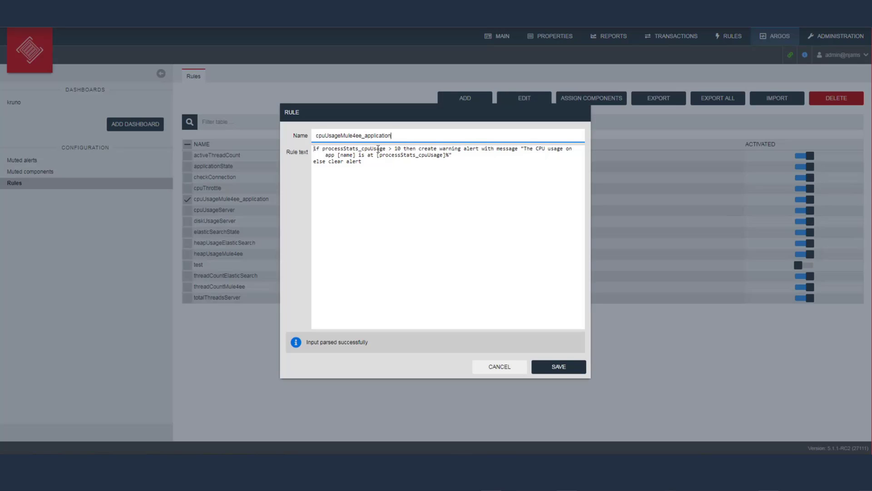
Inspect the rule text around the word 'warning' and close it without saving
left_click(400, 149)
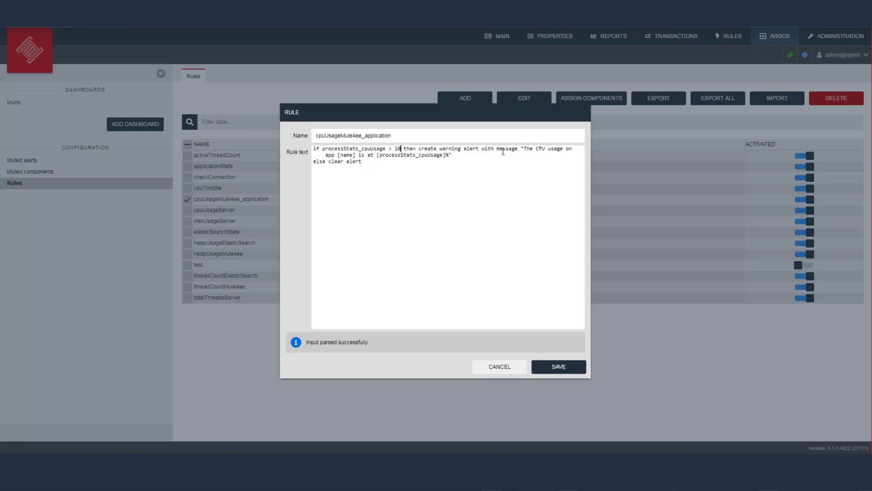
double_click(455, 148)
left_click(454, 148)
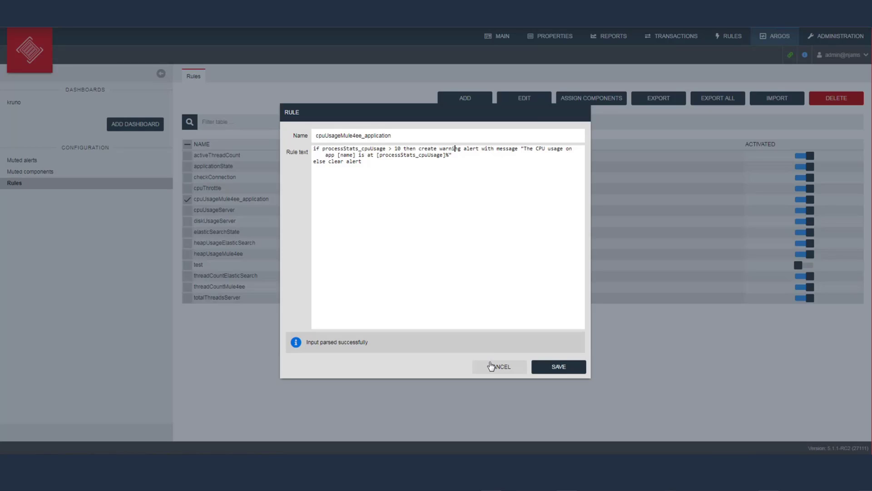
left_click(491, 366)
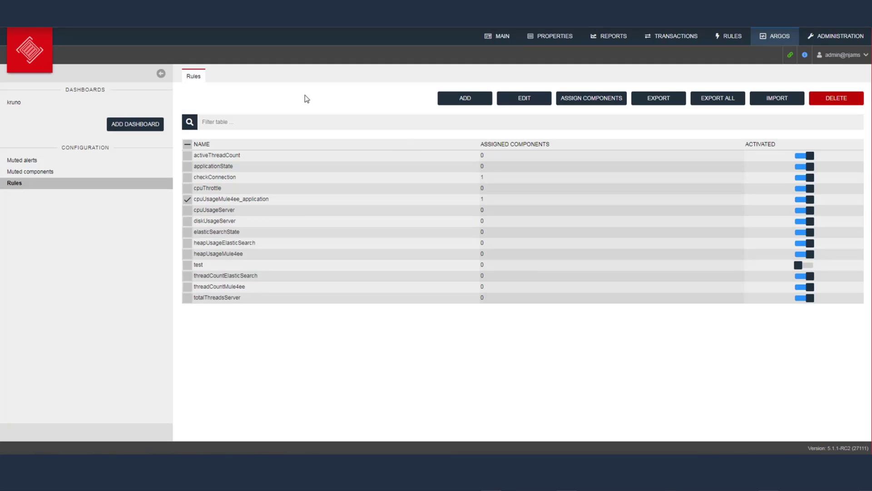
Inspect the cpuUsageMule4ee_application rule on the top FlightAwareServiceStandalone component of the kruno dashboard, closing without changes
left_click(14, 108)
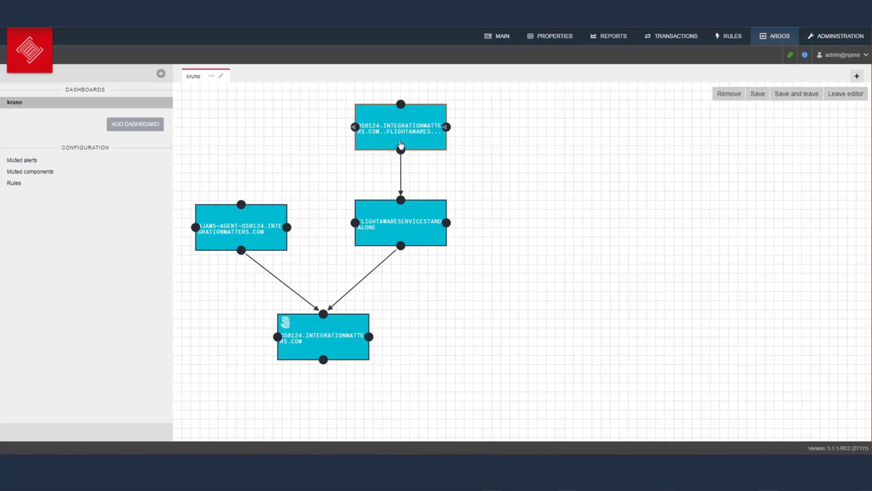
double_click(422, 129)
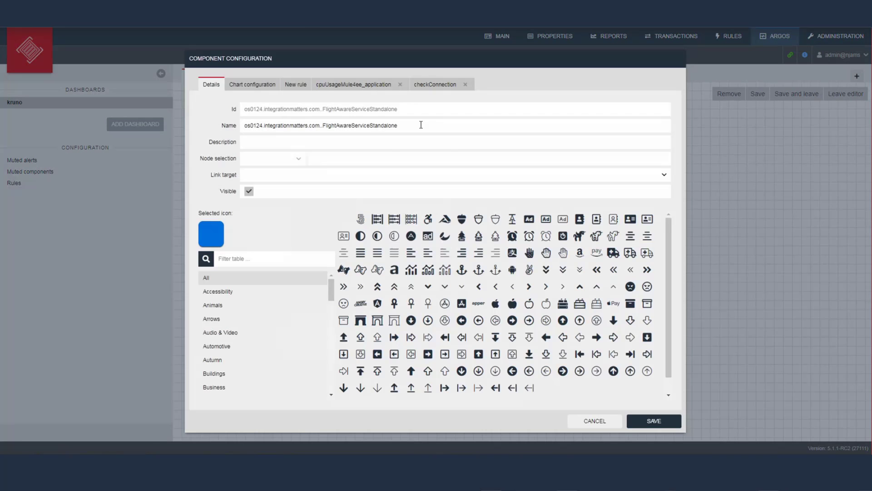
left_click(368, 91)
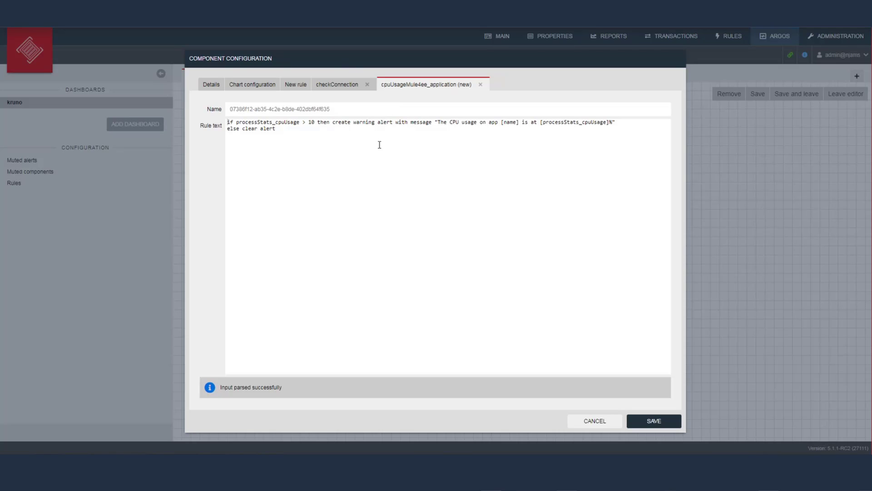
left_click(606, 422)
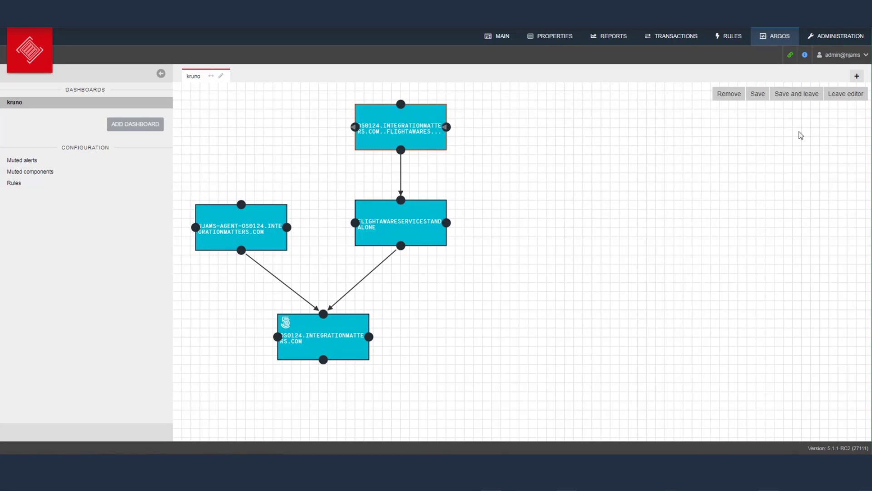
Save the kruno dashboard and exit the editor, letting it reload with all components green
left_click(801, 97)
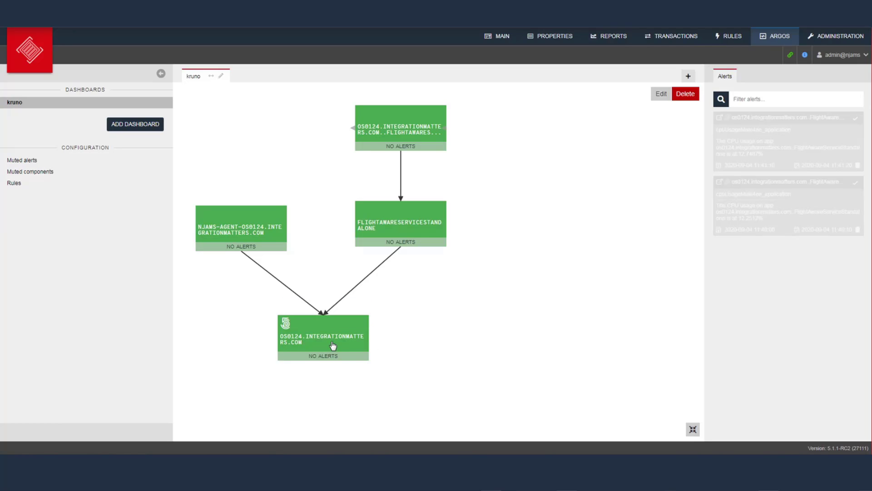
mouse_move(332, 346)
Browse Administration's Argos, Indexer and Message processing pages, showing ActiveMQ with 241 messages and 0 errors
left_click(835, 42)
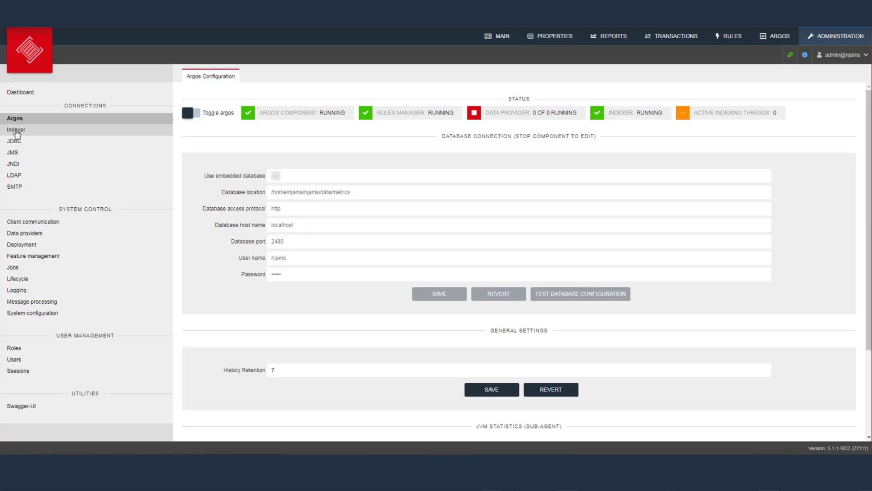
left_click(16, 130)
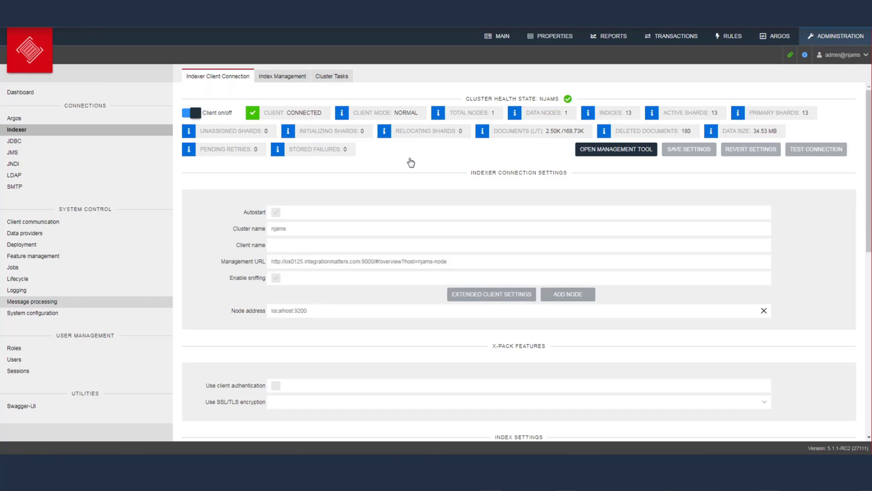
left_click(20, 303)
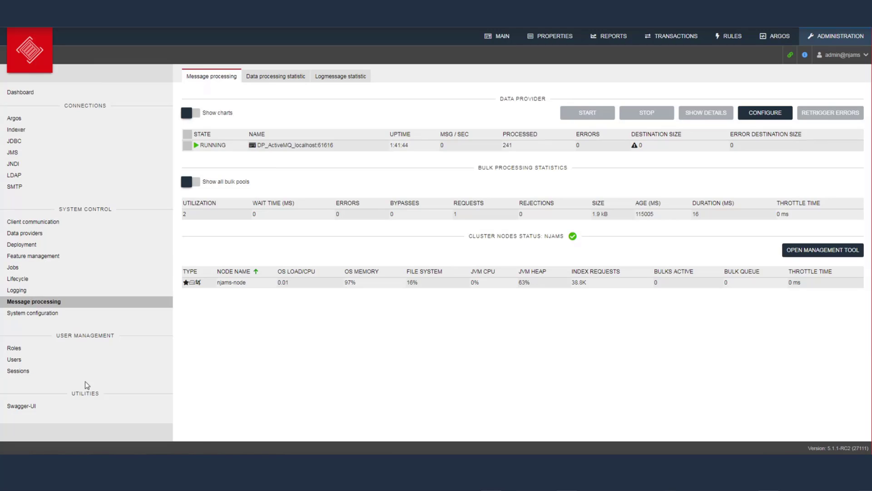
Review the Users page, then select the admin role in the Roles list
left_click(14, 360)
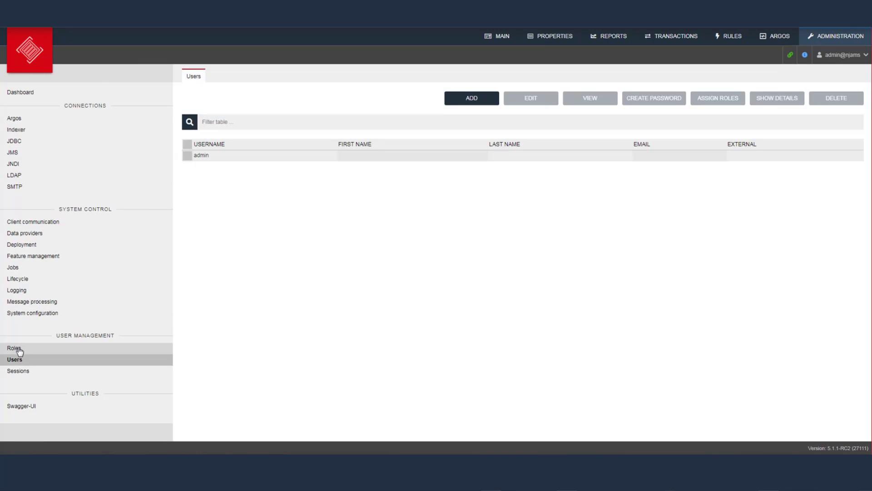
left_click(19, 348)
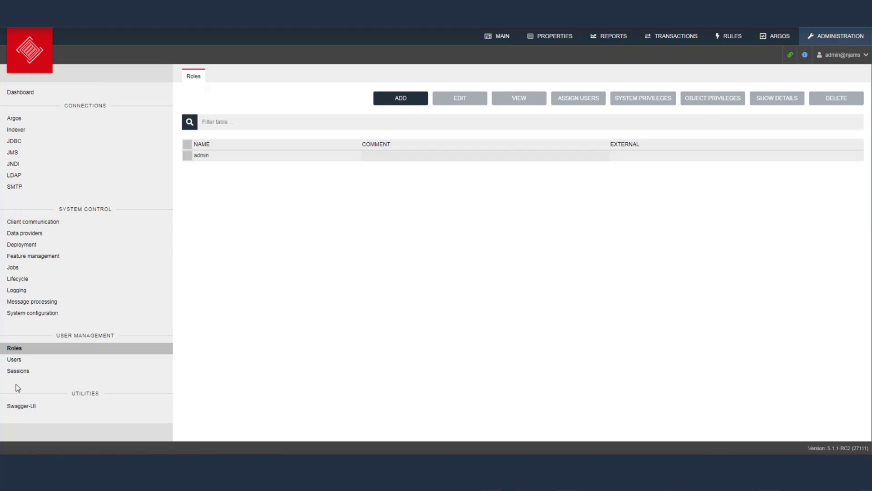
left_click(192, 156)
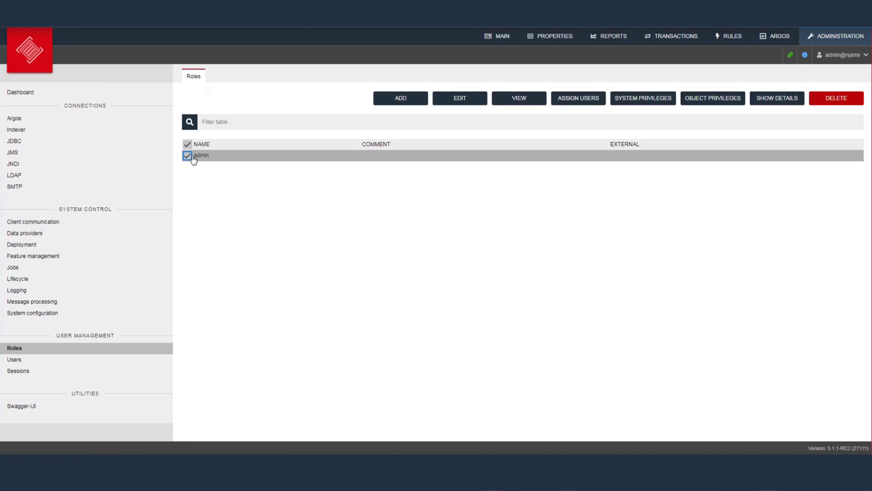
Show admin's object privileges with FlightAwareServiceStandalone expanded to its flows and their rights
left_click(713, 99)
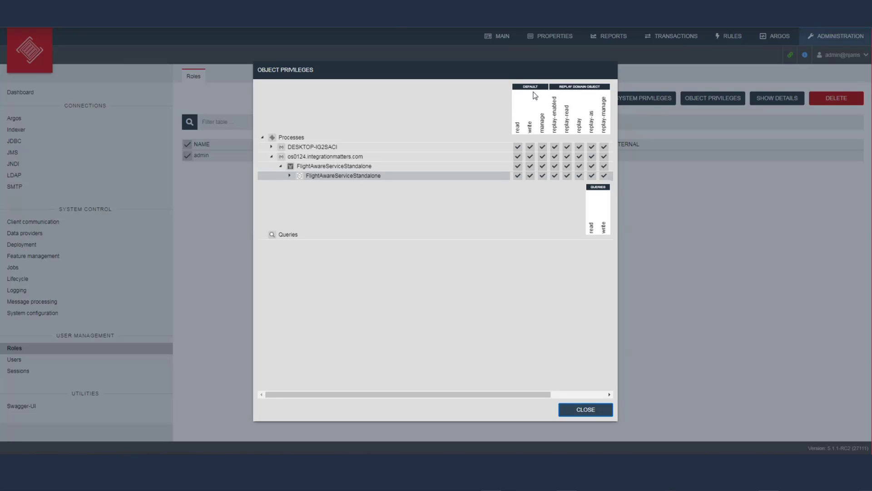
left_click(290, 176)
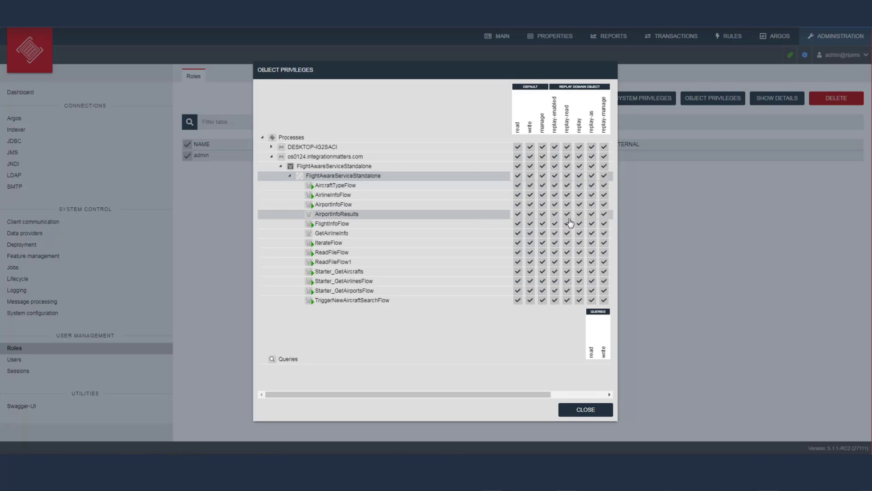
Close the Object Privileges dialog to return to the Roles page
left_click(577, 412)
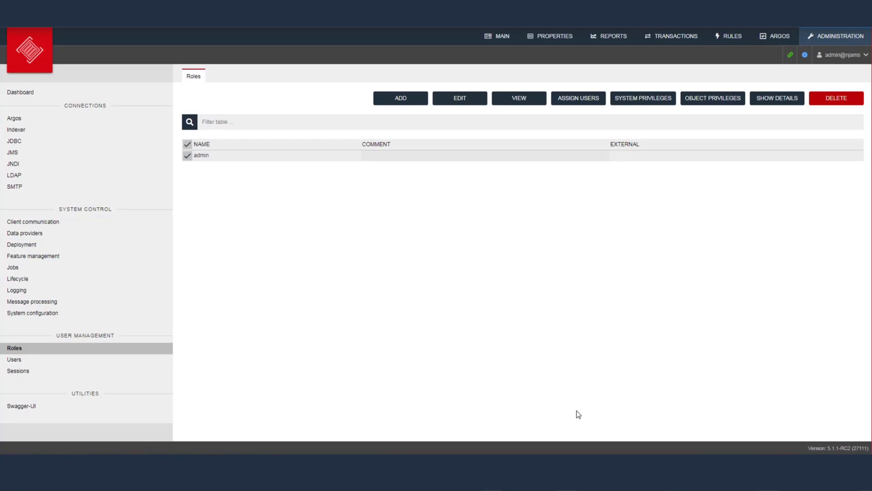